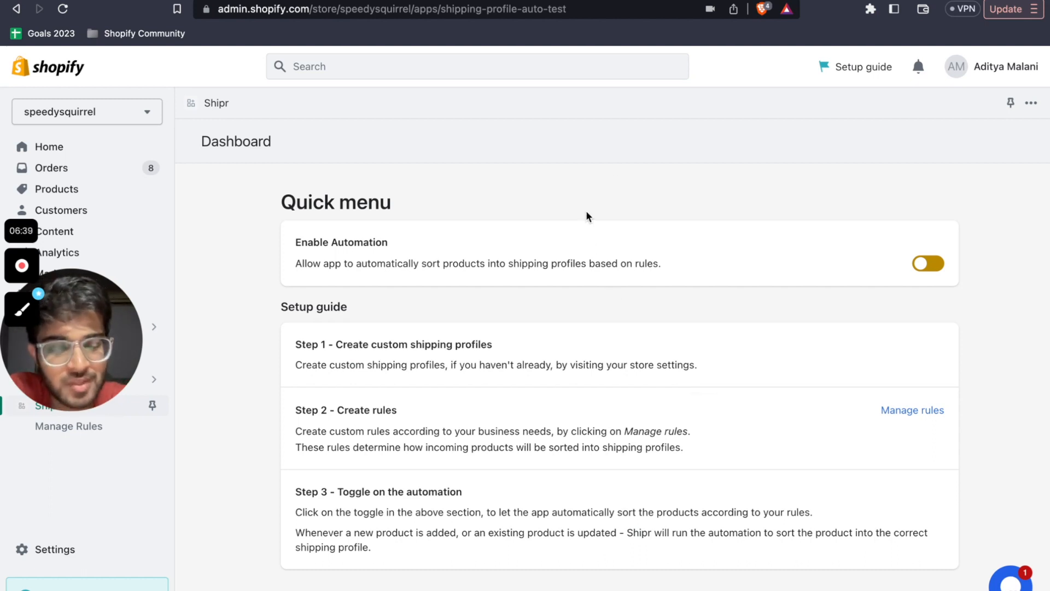
double_click(366, 243)
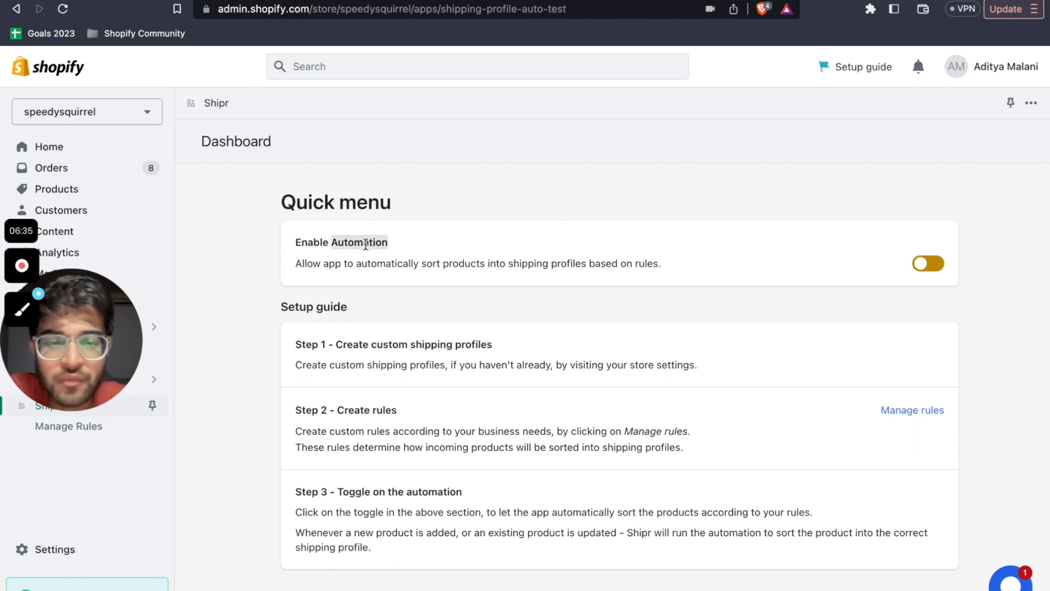
left_click(367, 245)
left_click_drag(398, 251, 378, 245)
left_click(297, 248)
double_click(313, 244)
left_click(297, 249)
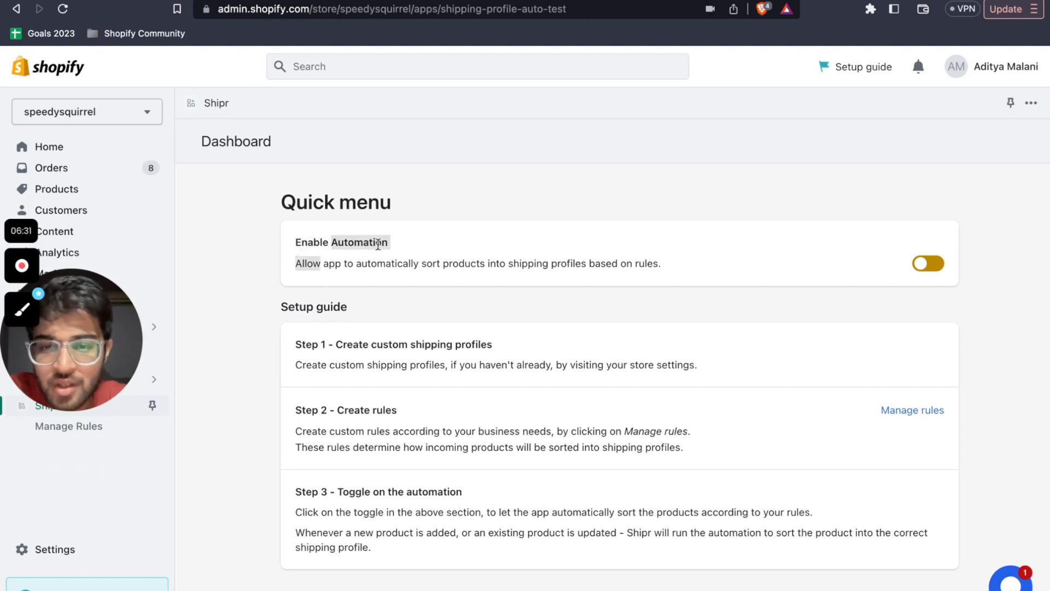
left_click(378, 245)
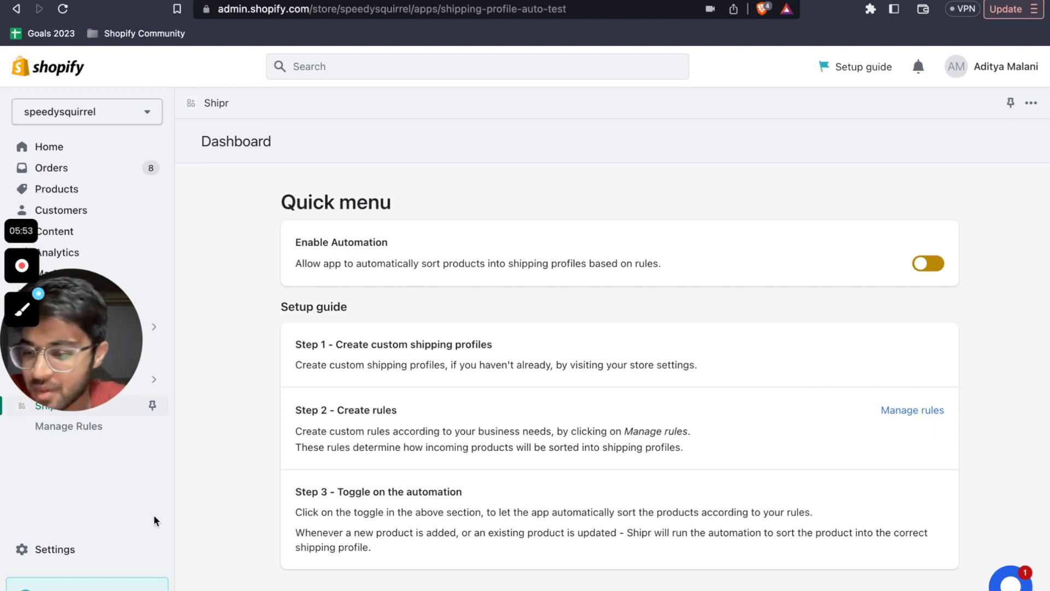
Examine the general and custom shipping profiles in the store's shipping and delivery settings, and return to the Shipr dashboard.
left_click(60, 550)
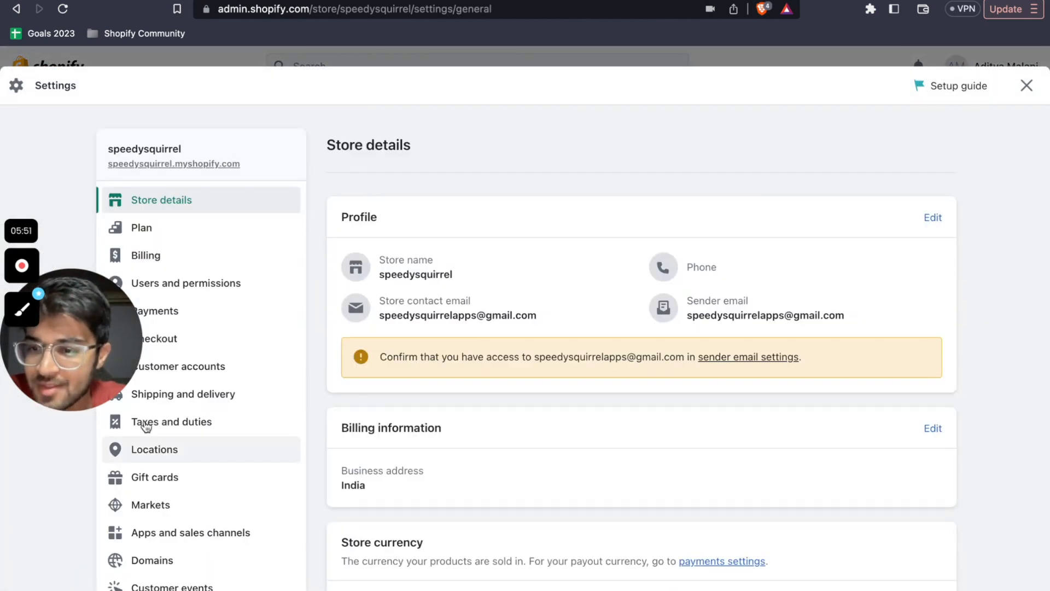
scroll(219, 317, "down", 2)
scroll(225, 305, "down", 2)
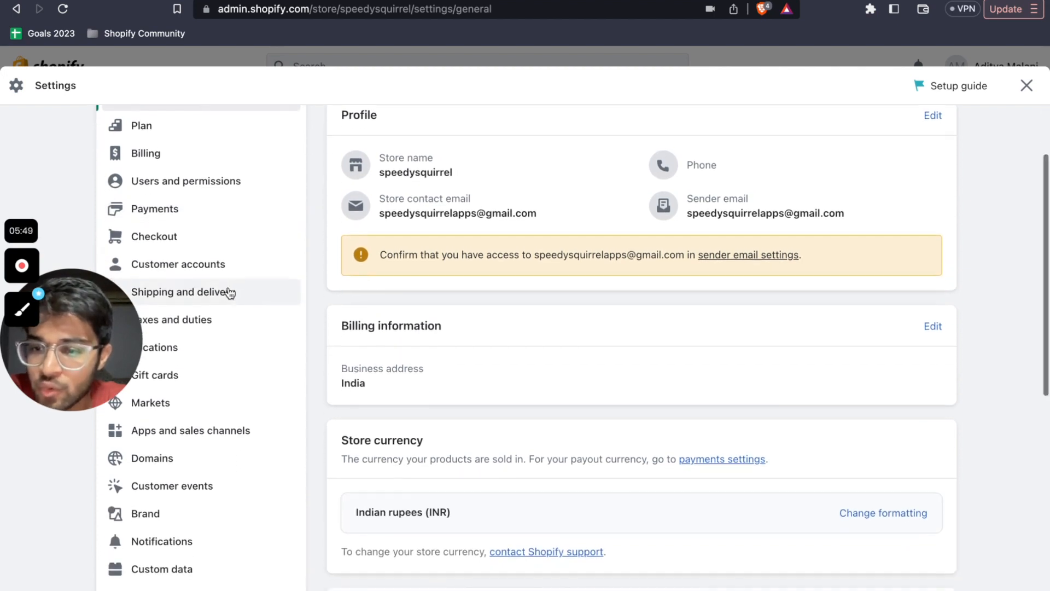
left_click(230, 269)
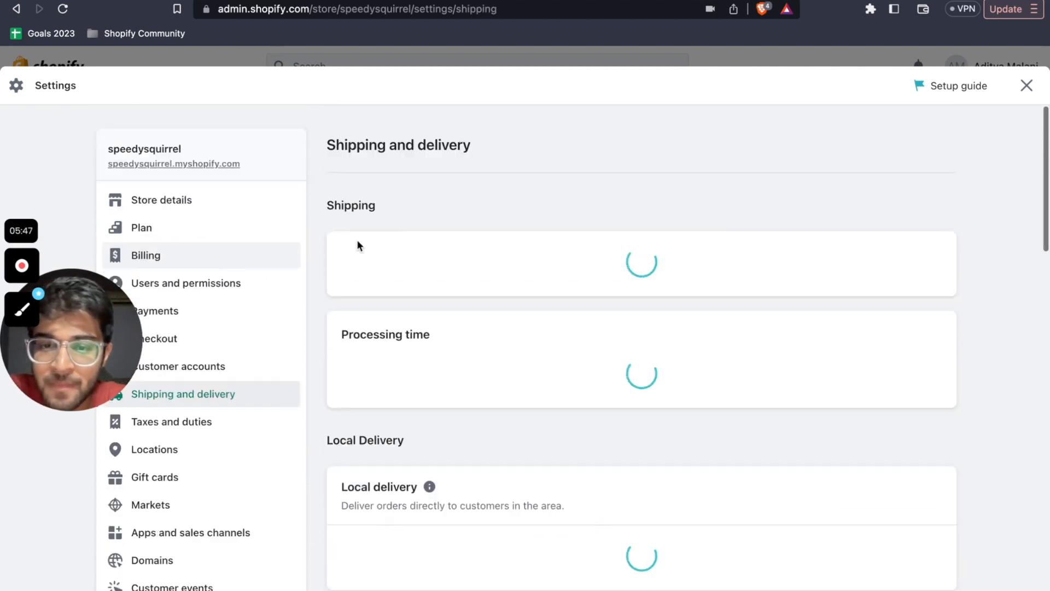
scroll(447, 238, "down", 2)
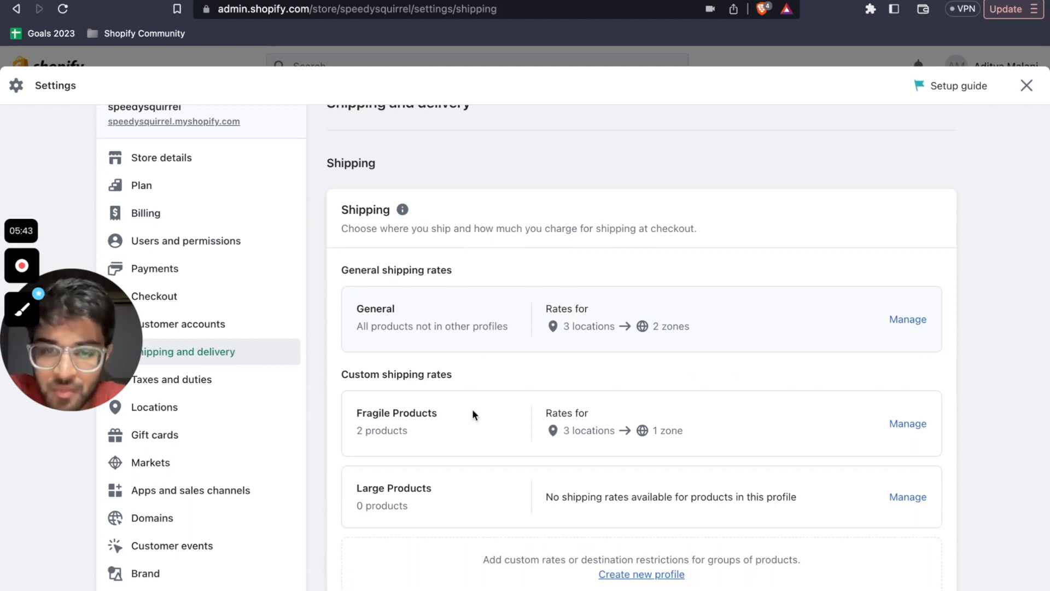
scroll(520, 412, "down", 2)
double_click(371, 257)
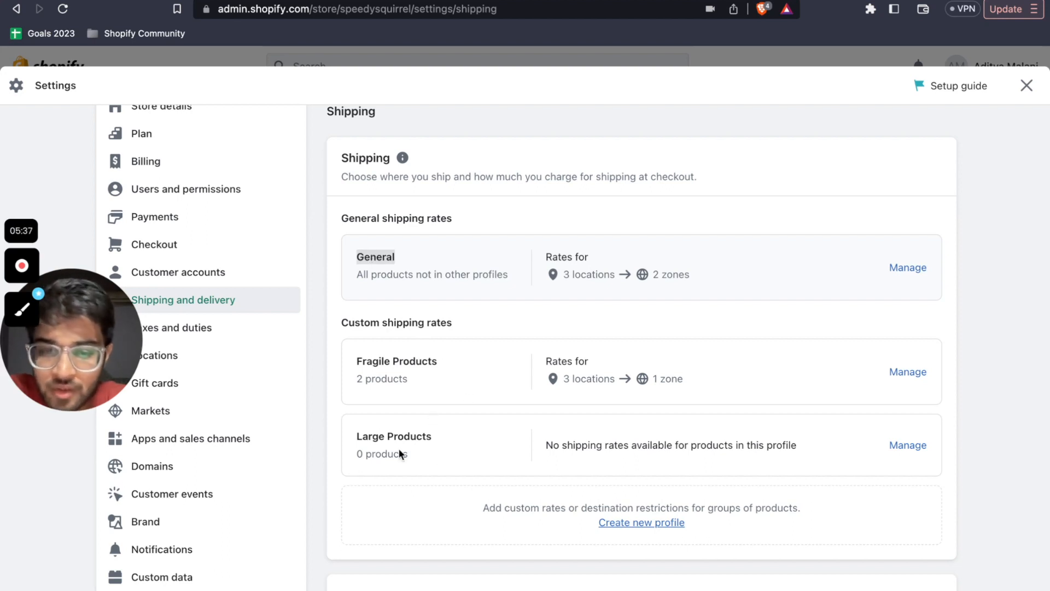
mouse_move(701, 529)
left_mouse_down()
mouse_move(601, 525)
mouse_move(689, 526)
left_mouse_up()
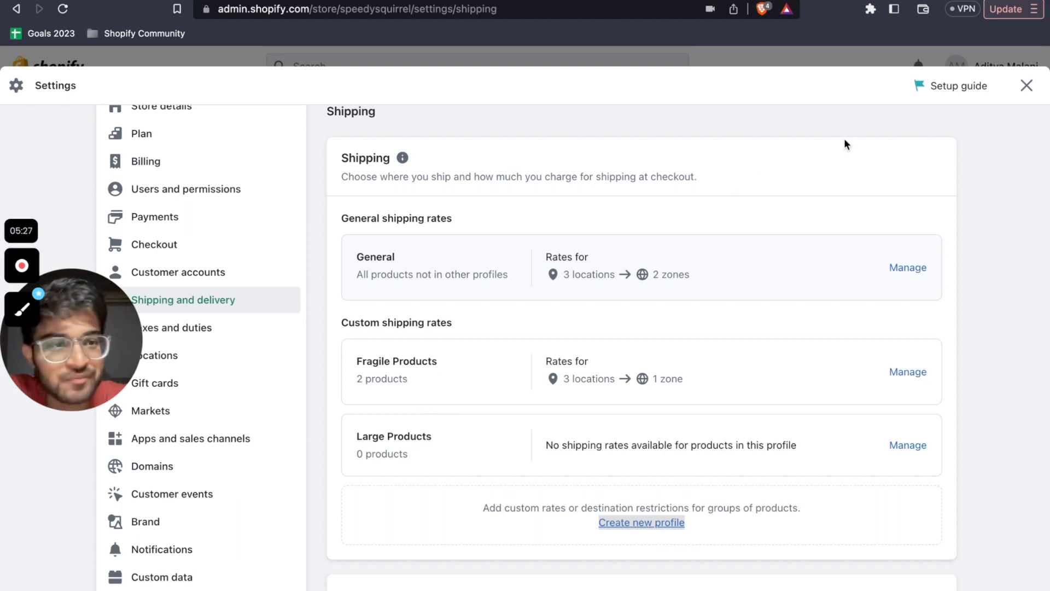
left_click(1027, 85)
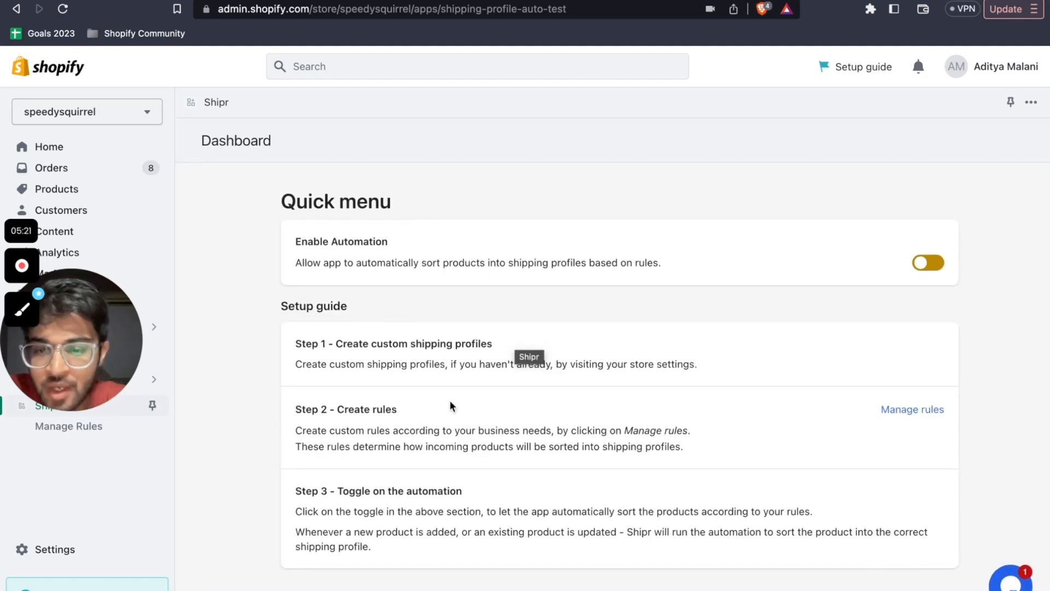
left_click_drag(406, 411, 290, 409)
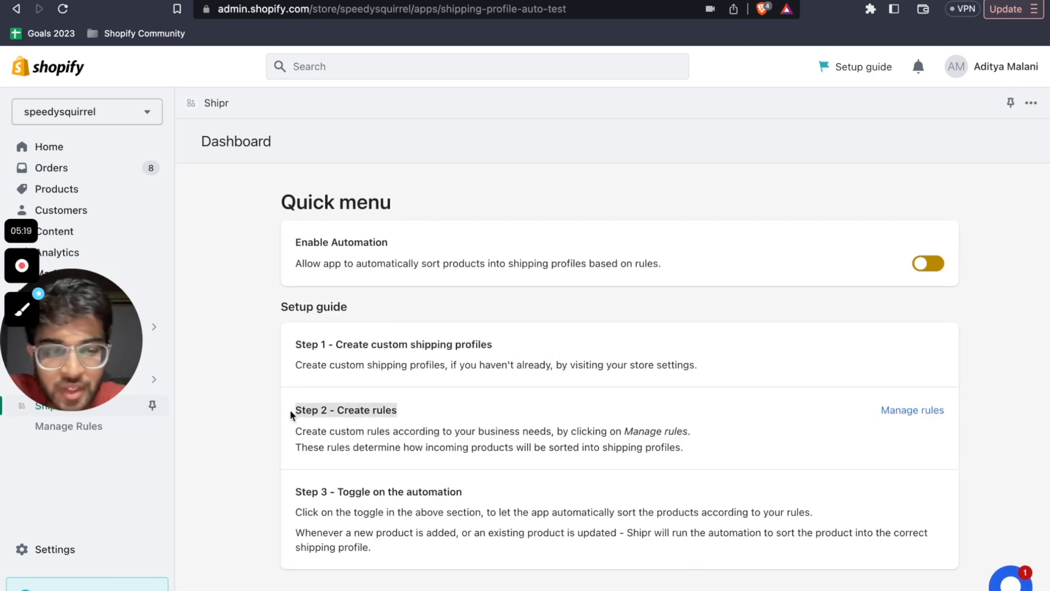
left_click(400, 402)
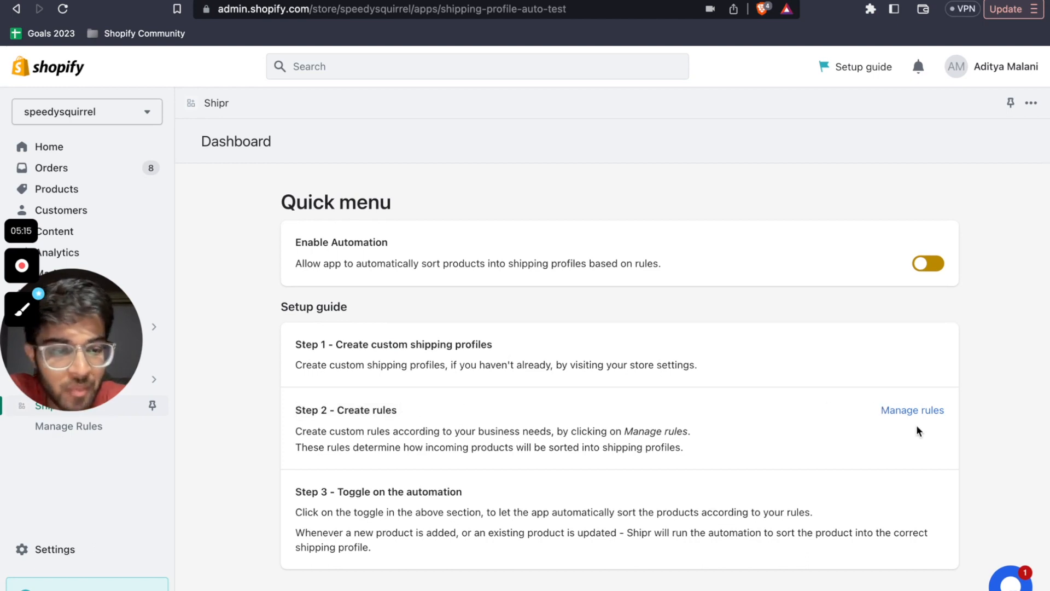
mouse_move(85, 361)
left_click_drag(86, 361, 87, 179)
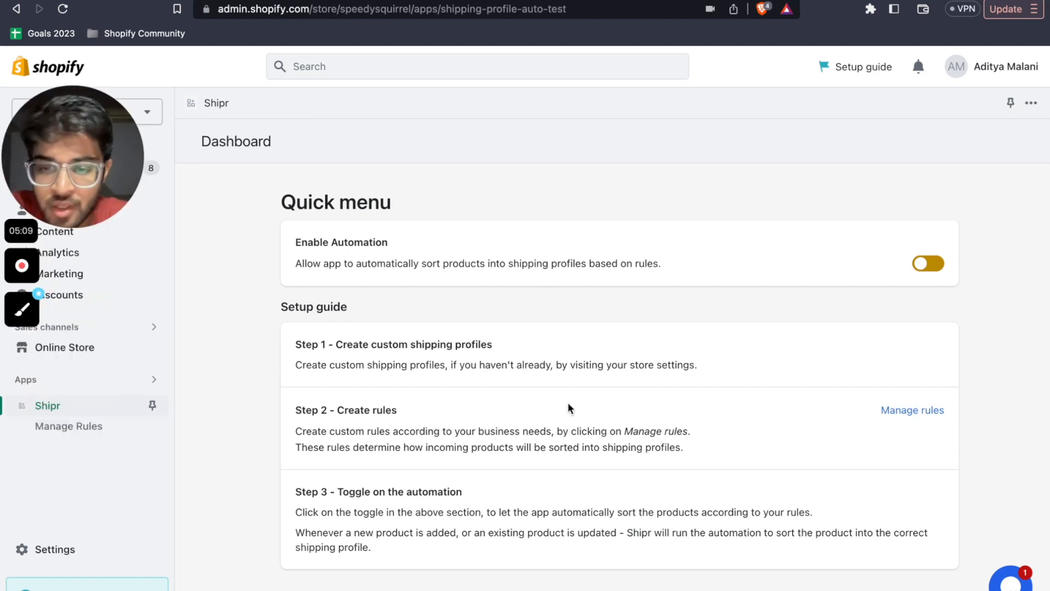
Start a new rule in Shipr's rule management and name it "Fragile Number 1".
left_click(911, 411)
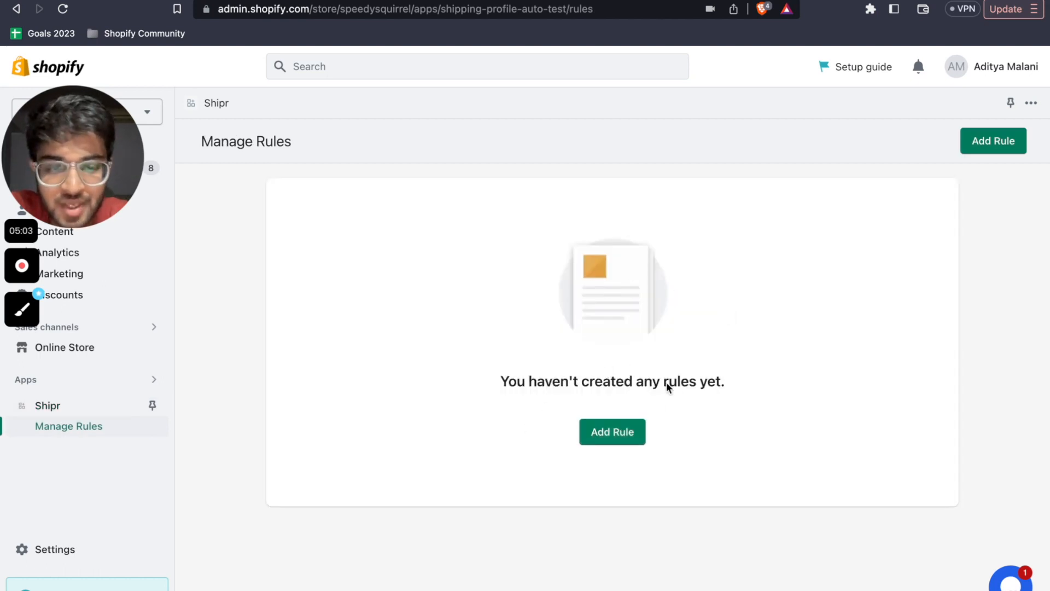
left_click(613, 438)
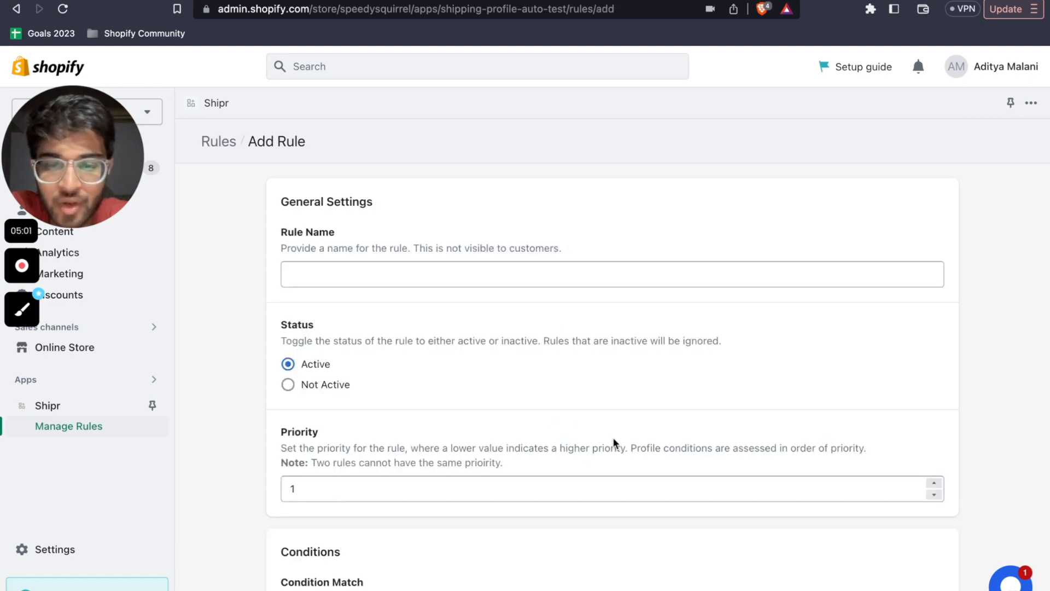
left_click(414, 281)
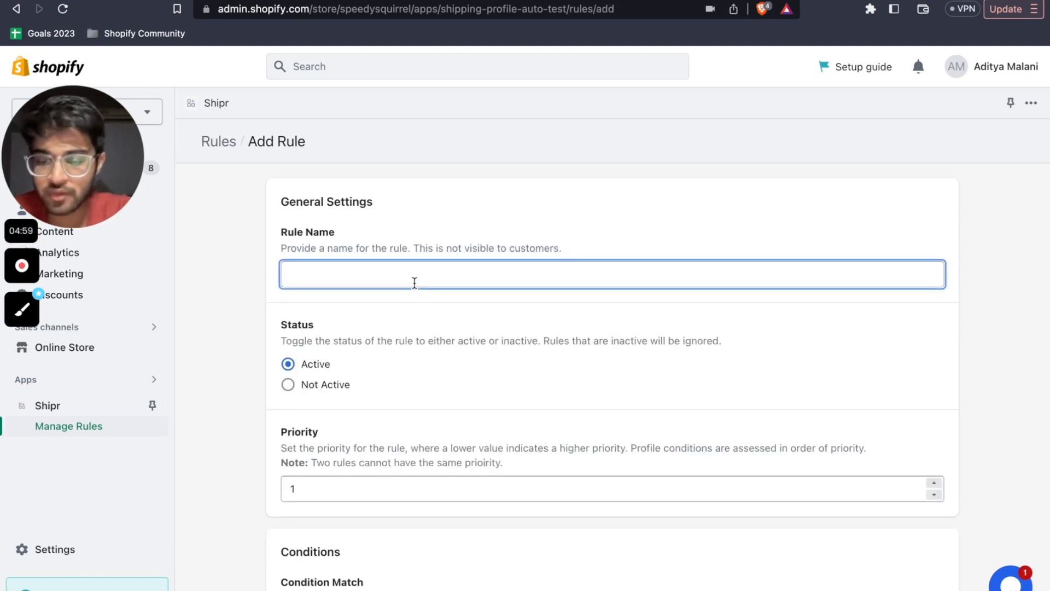
type("Fragile")
key("BackSpace")
type("le NUmber 1")
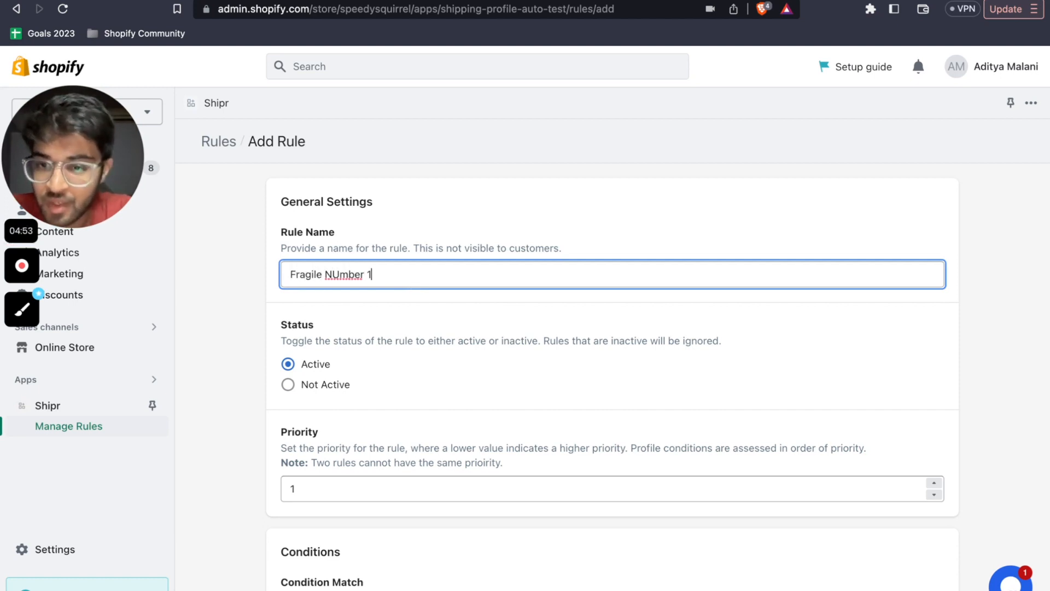
left_click(338, 274)
key("BackSpace")
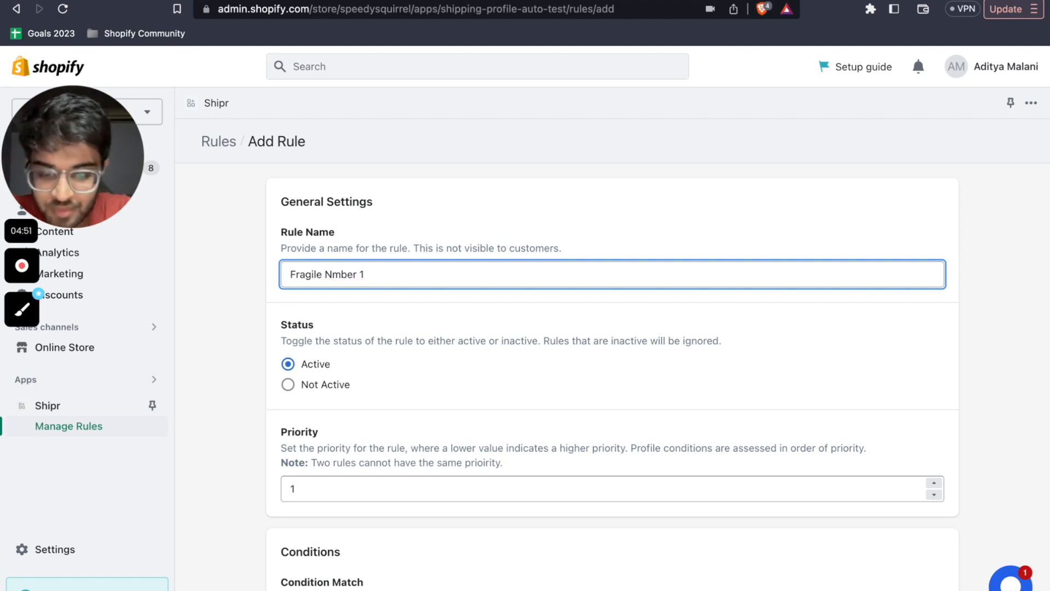
type("u")
scroll(389, 303, "down", 1)
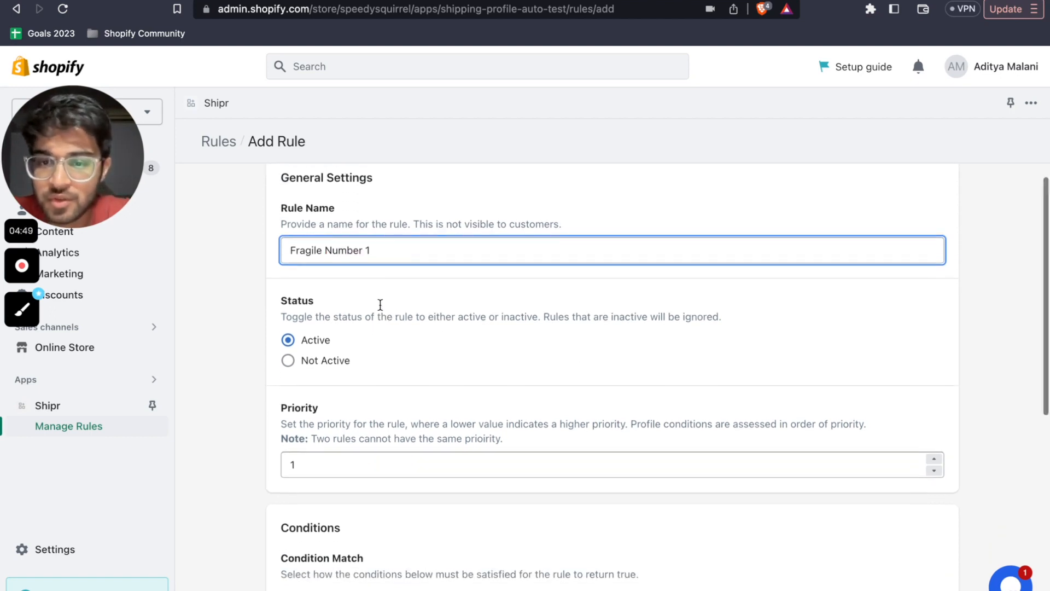
Examine the rule's status, priority and condition match settings.
left_click(348, 303)
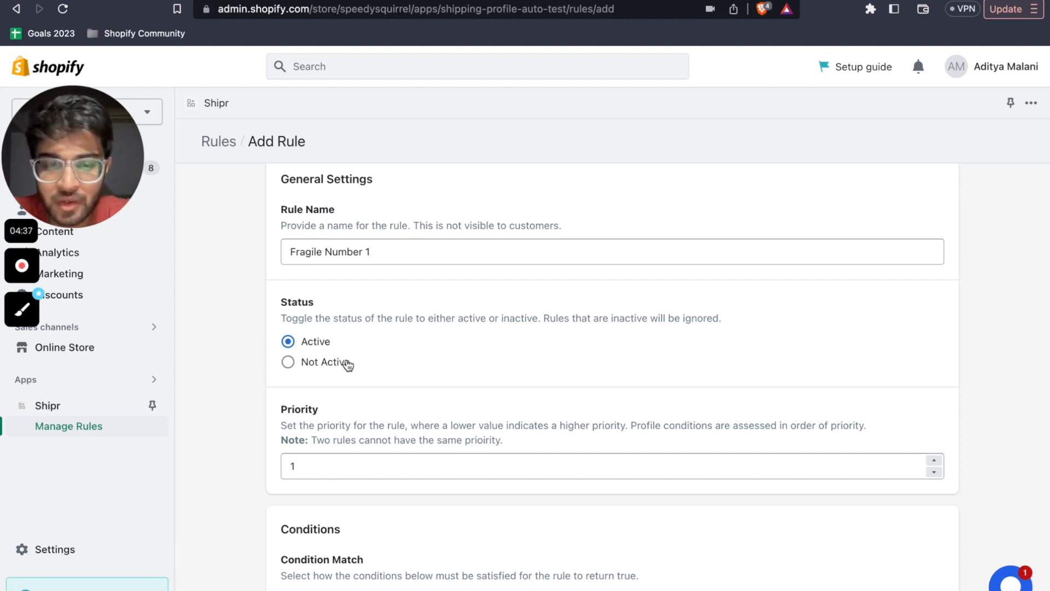
scroll(346, 349, "down", 5)
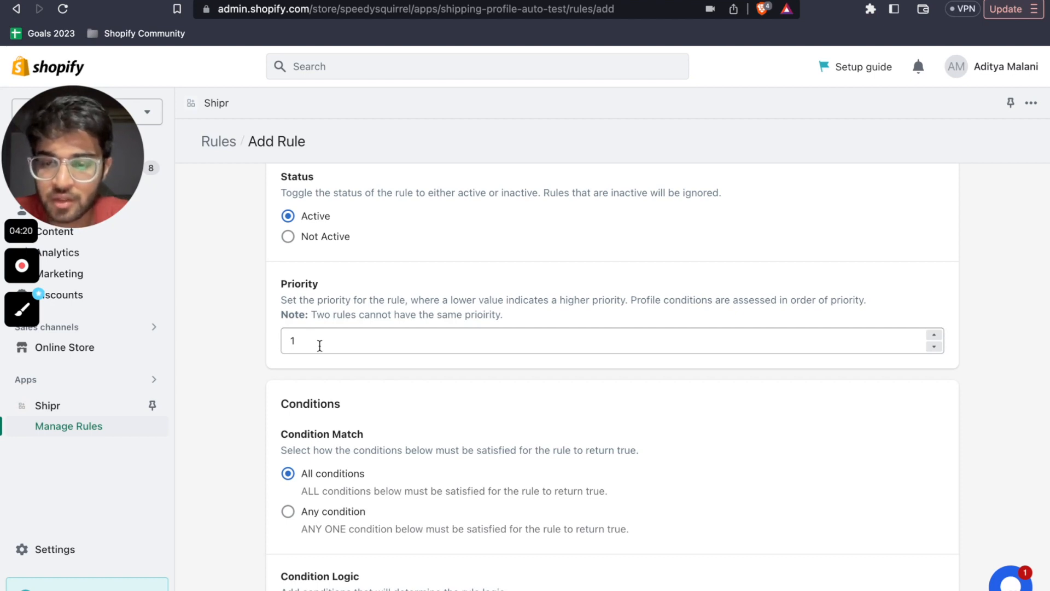
scroll(320, 346, "down", 1)
left_click(321, 309)
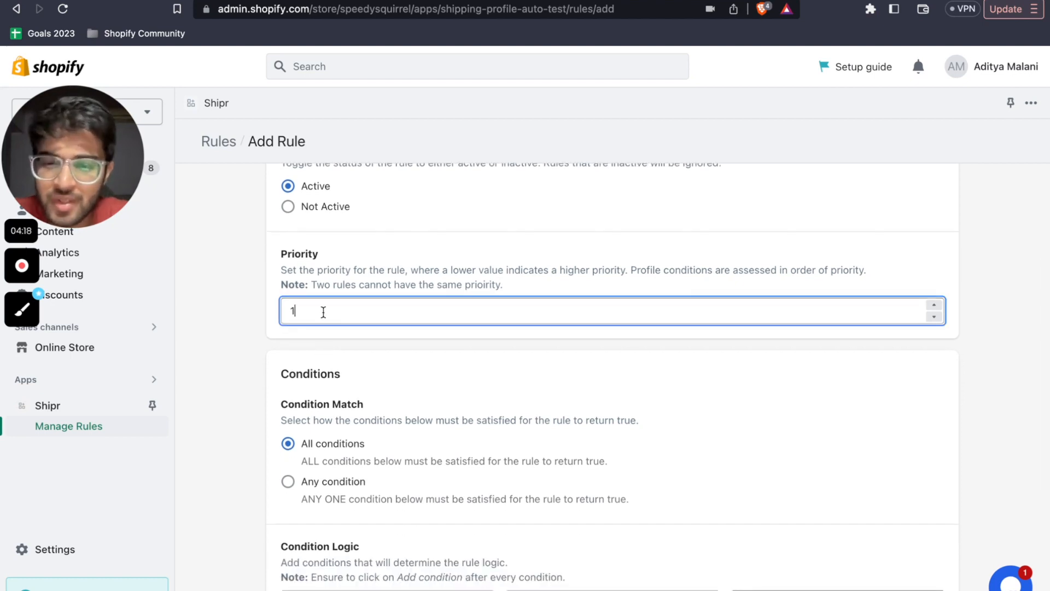
left_click(326, 329)
scroll(326, 330, "down", 5)
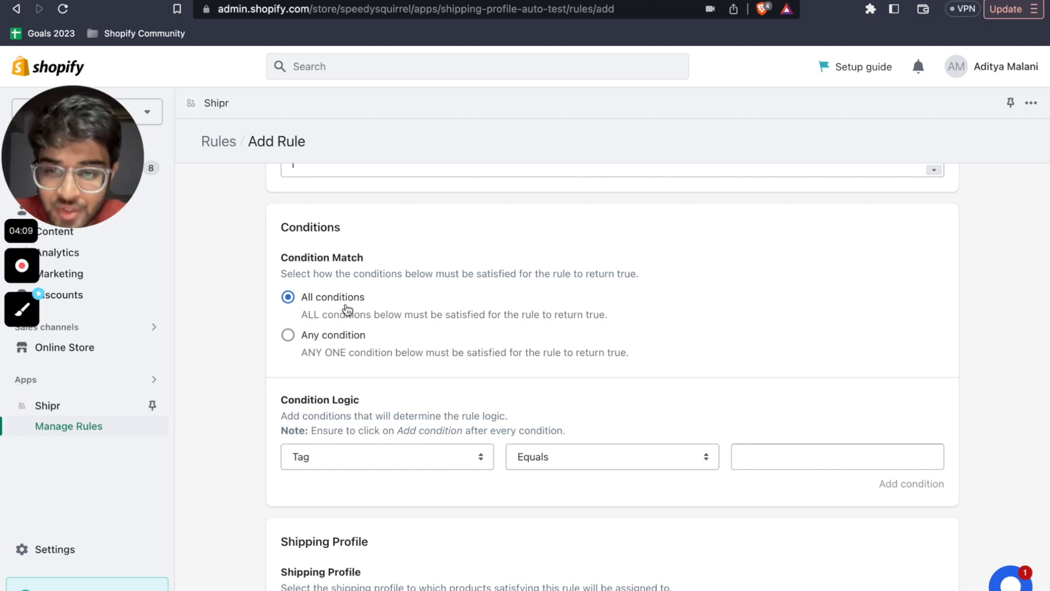
scroll(373, 310, "down", 1)
scroll(384, 310, "up", 1)
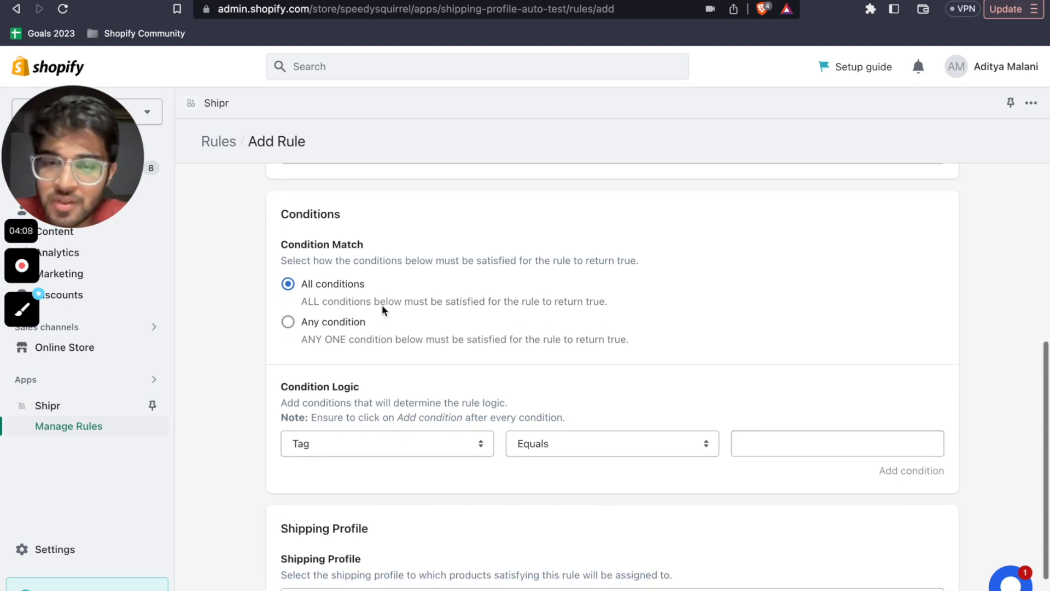
scroll(382, 305, "up", 1)
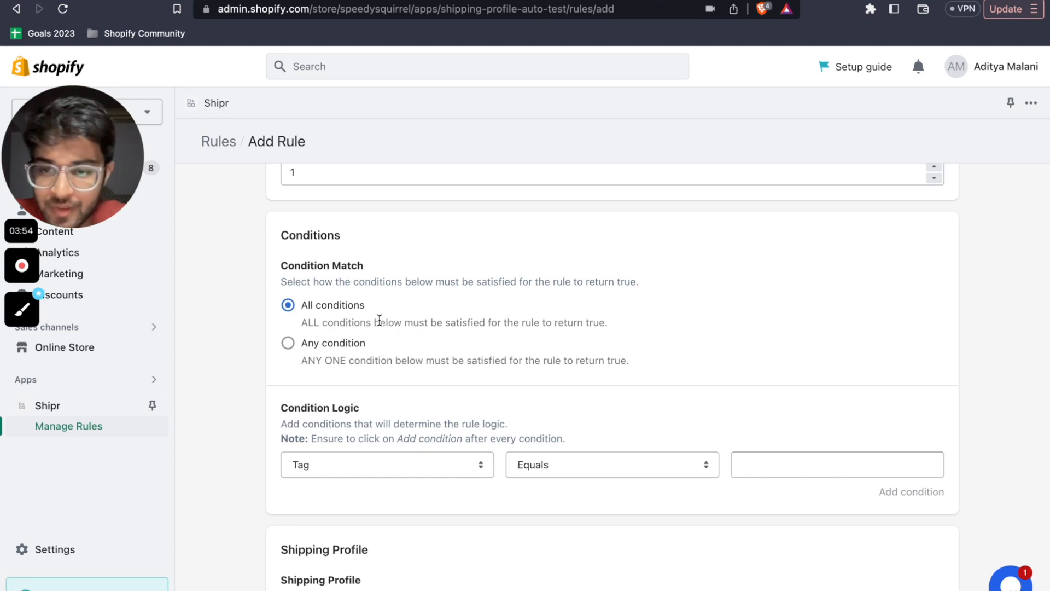
scroll(379, 320, "down", 1)
left_click_drag(374, 293, 304, 298)
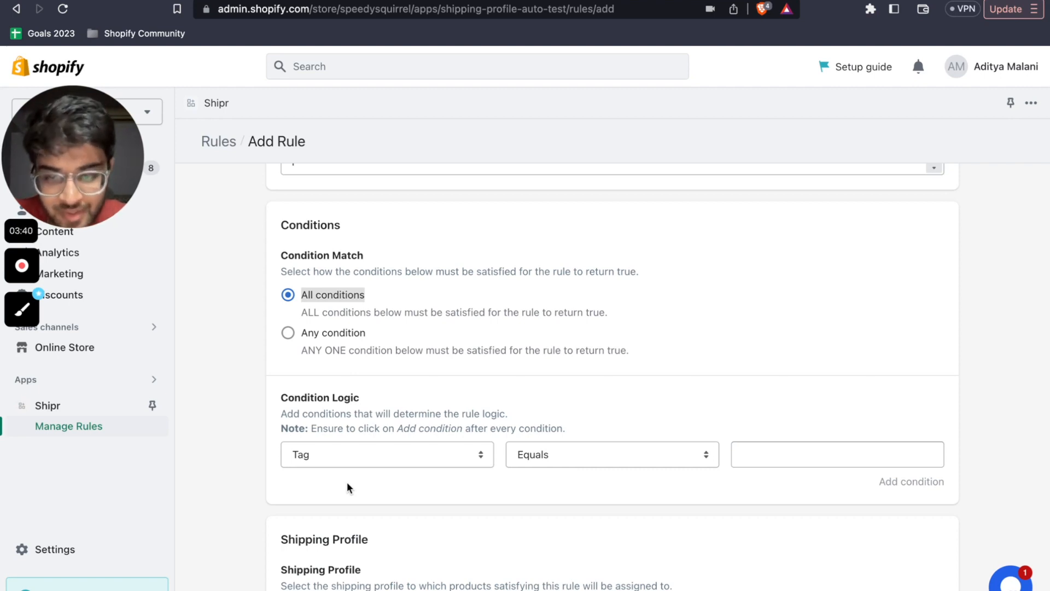
Add a condition to the rule requiring the product's Tag to equal "fragile".
scroll(339, 437, "down", 1)
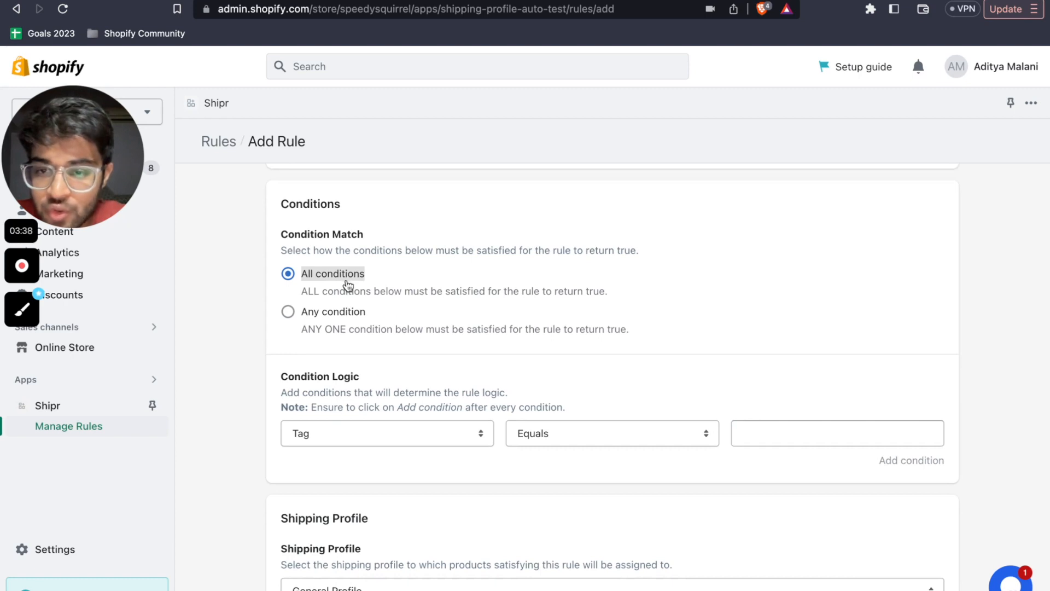
left_click(378, 435)
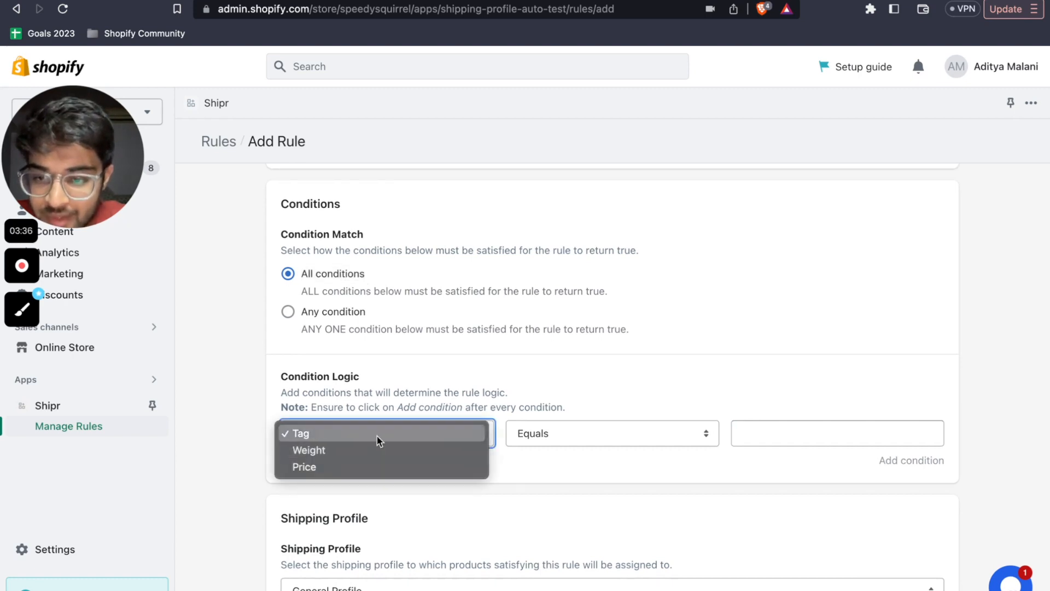
left_click(377, 436)
left_click(817, 436)
type("fragile")
left_click(746, 468)
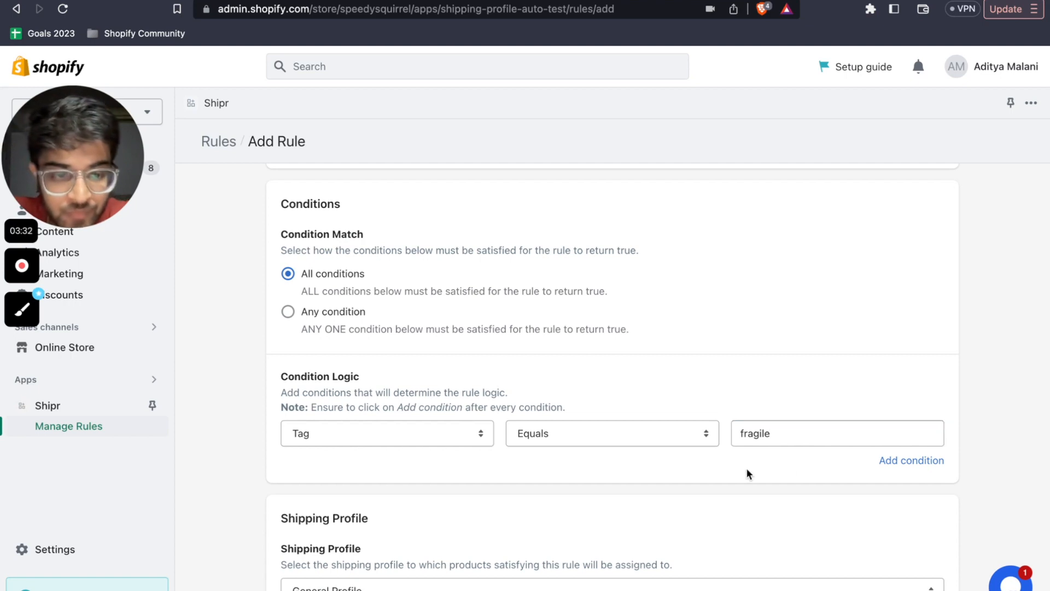
left_click(897, 465)
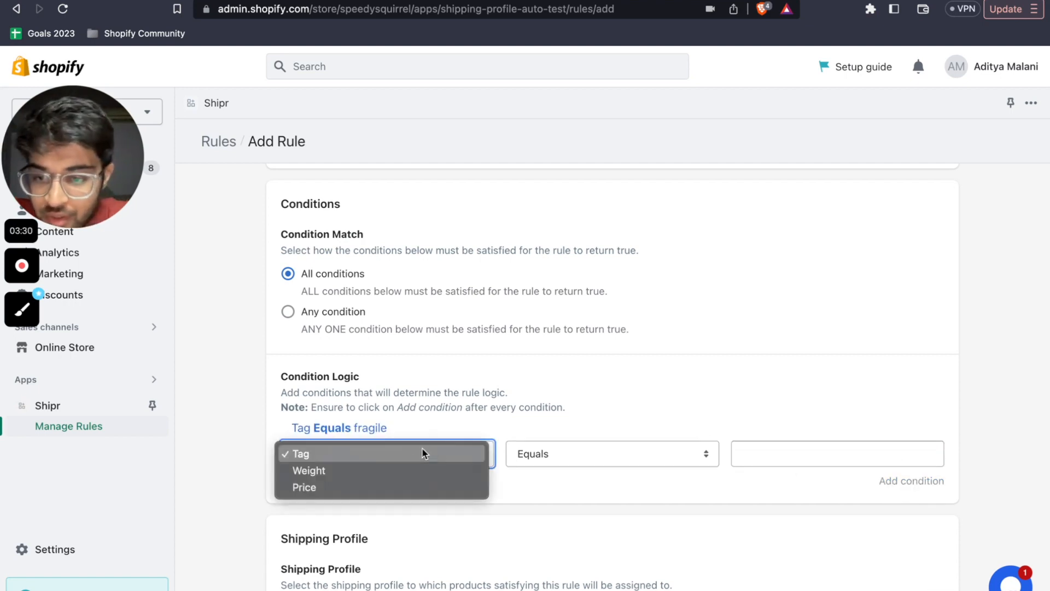
Add a second condition to the rule requiring Weight to be Less Than 5.
left_click(345, 472)
left_click(579, 454)
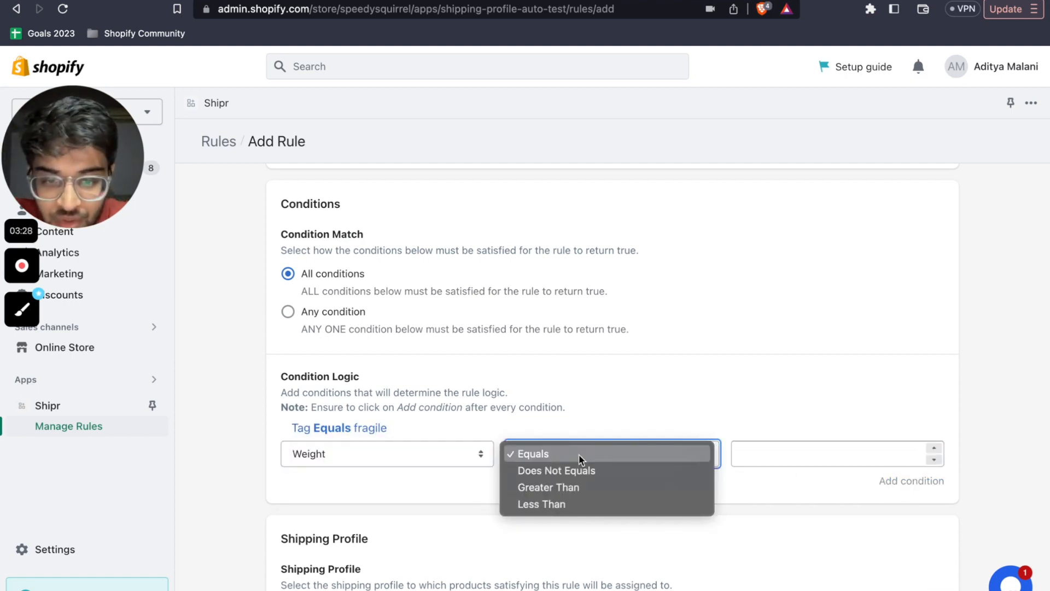
left_click(566, 495)
left_click(739, 460)
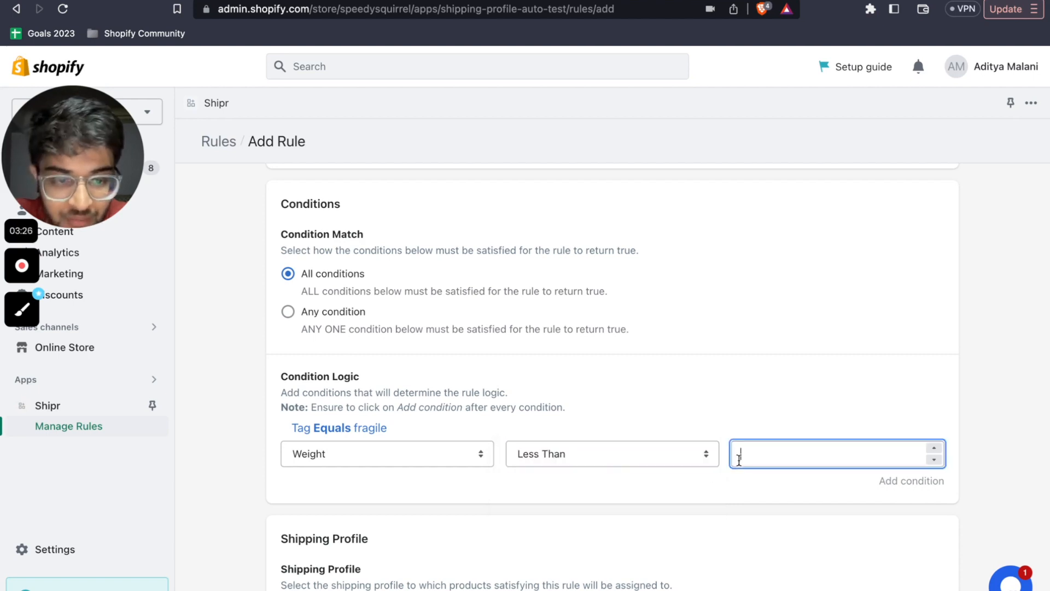
type("5")
left_click(897, 480)
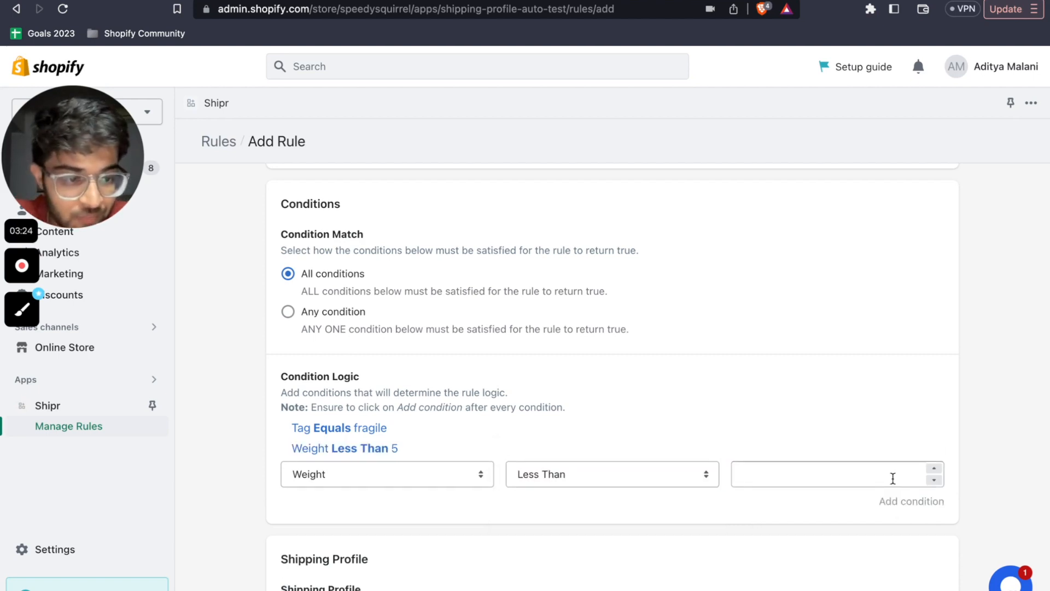
scroll(488, 440, "down", 2)
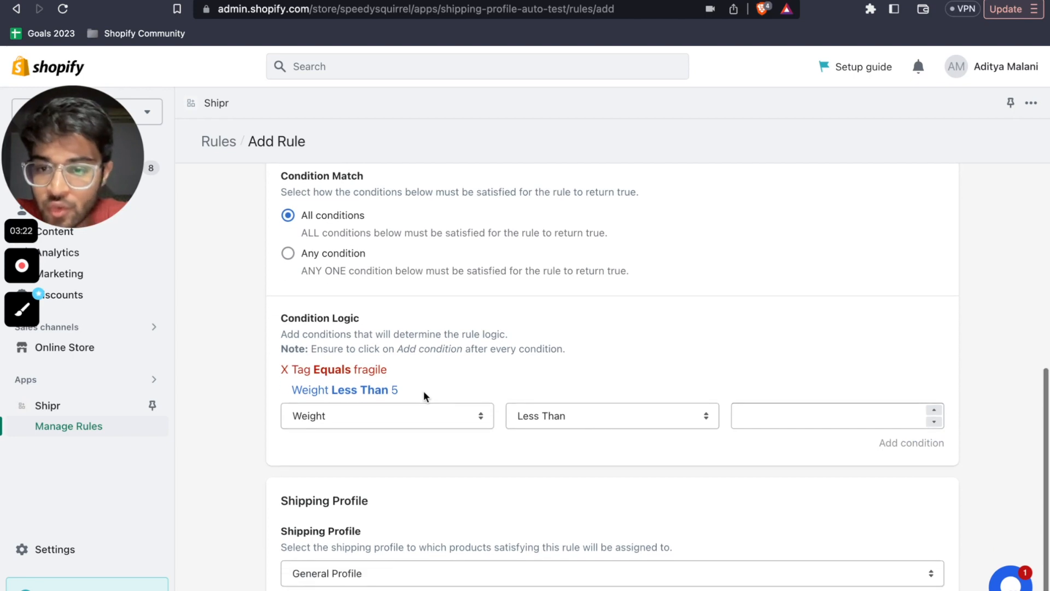
scroll(429, 381, "up", 1)
left_click_drag(420, 402, 294, 384)
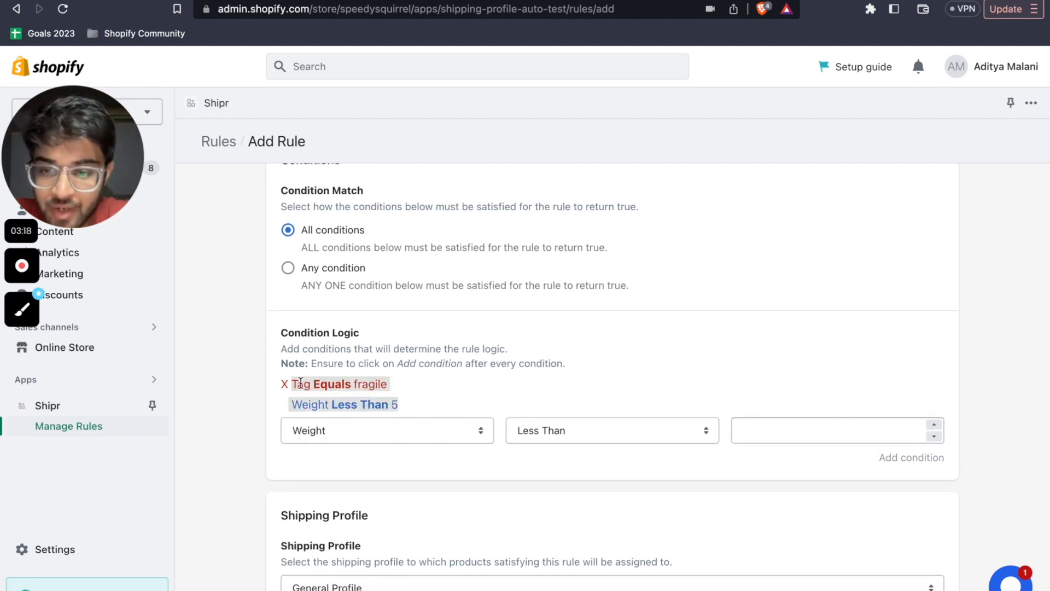
Assign the fragile rule to the Fragile Products shipping profile and save the rule.
mouse_move(406, 403)
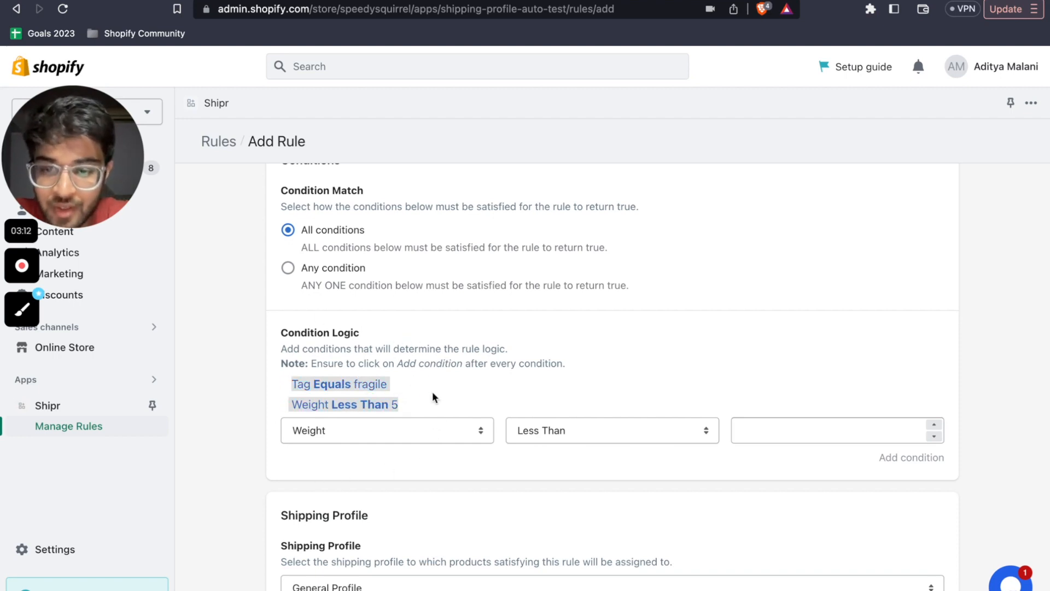
left_click(524, 349)
scroll(482, 355, "down", 2)
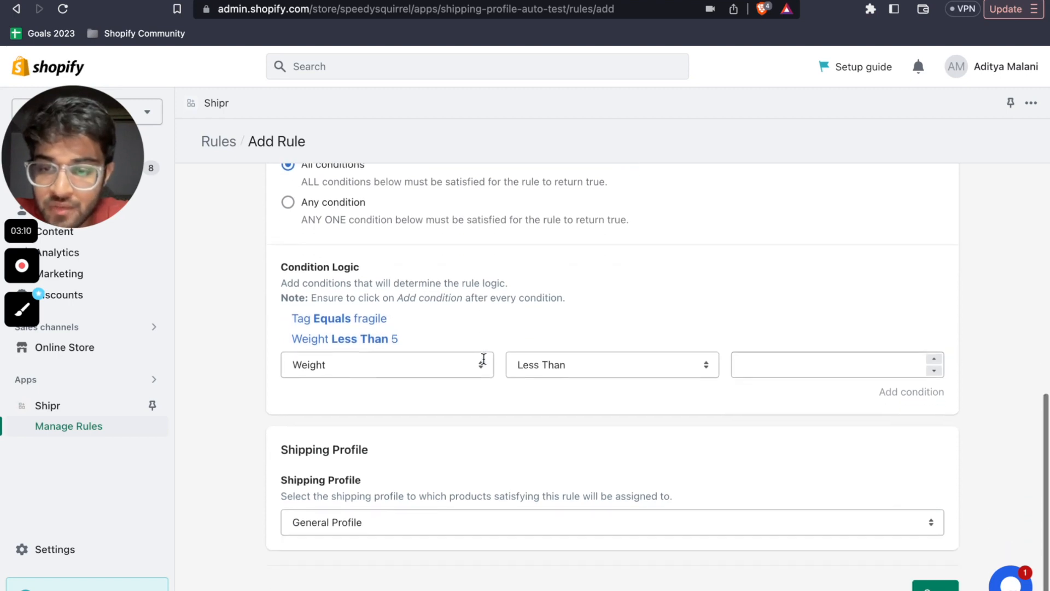
scroll(430, 422, "down", 1)
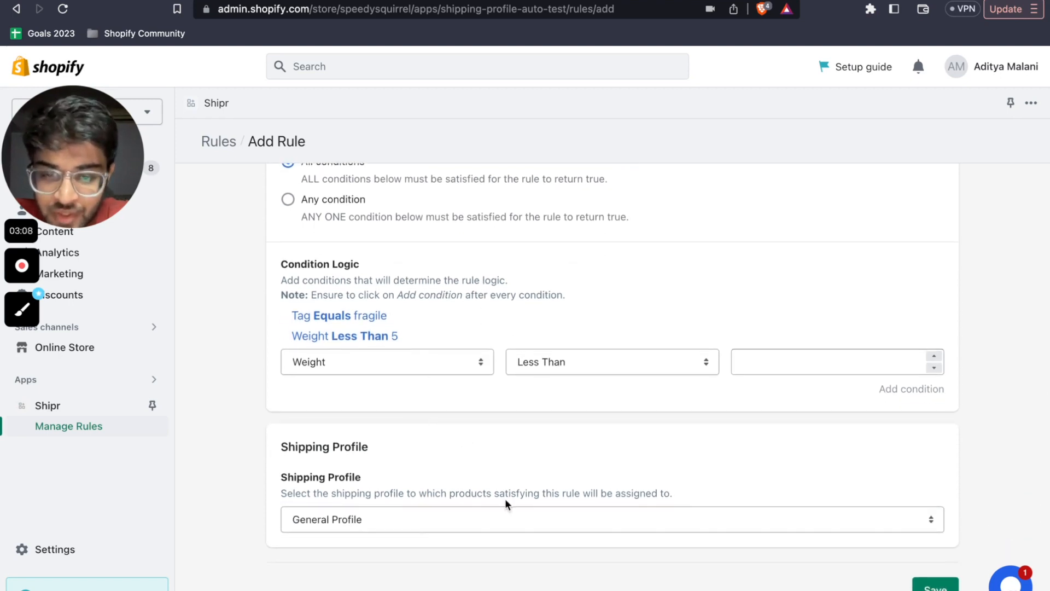
left_click(480, 527)
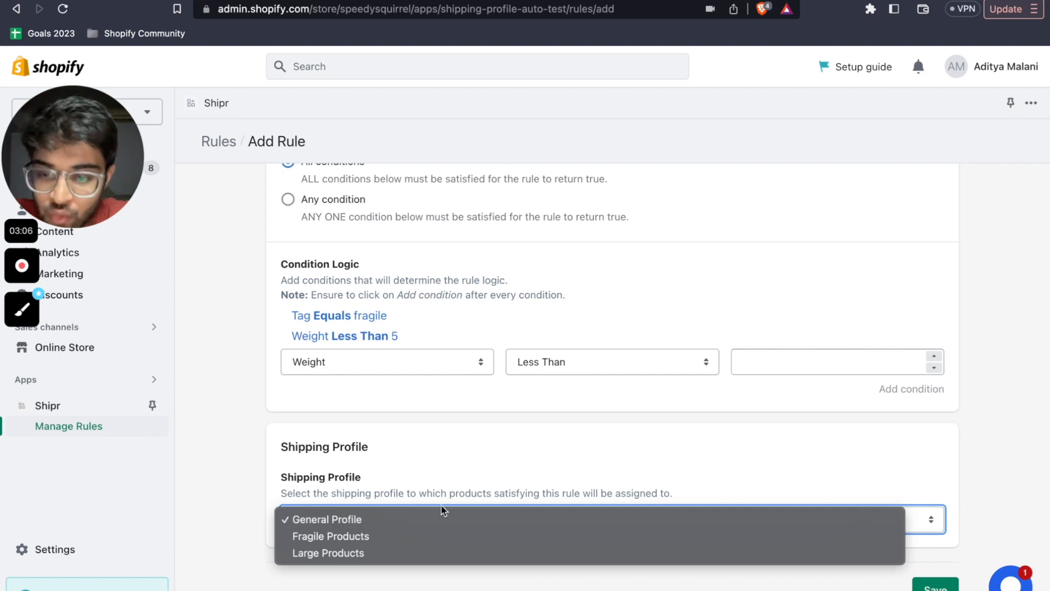
left_click(359, 538)
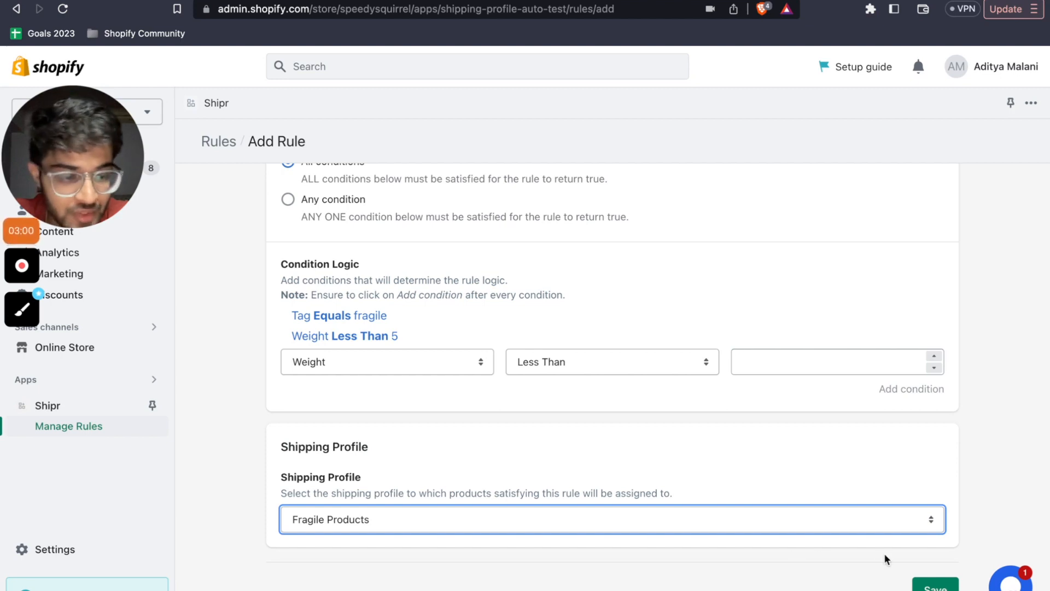
left_click(936, 585)
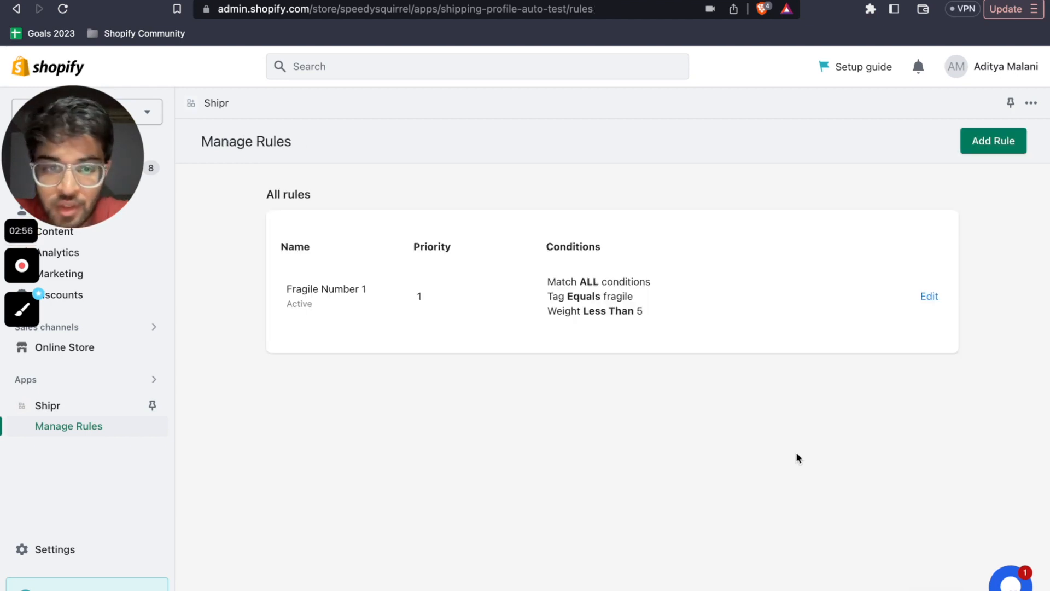
Start another rule in Shipr and name it "Large number 2".
left_click(993, 140)
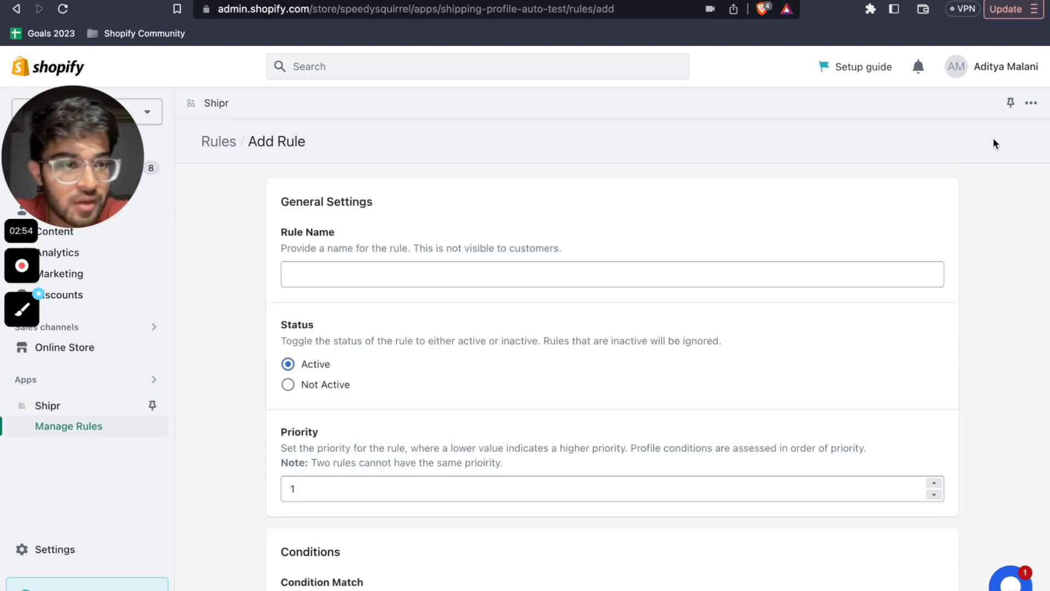
scroll(529, 355, "down", 1)
left_click(378, 244)
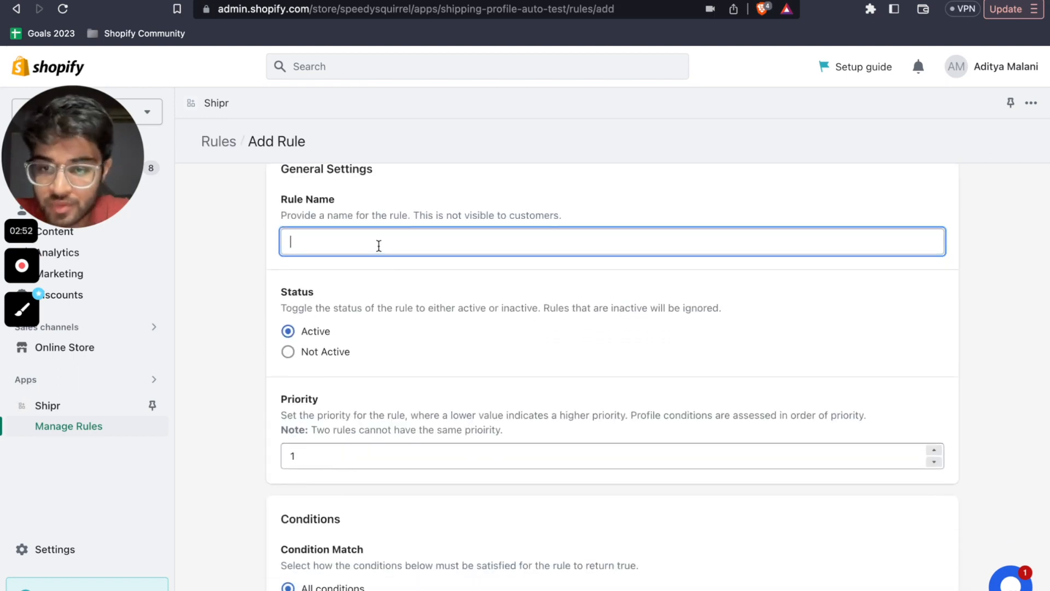
type("Large number 2")
left_click(388, 280)
Set the new rule's priority to 2 and its condition match to Any condition.
scroll(363, 280, "down", 1)
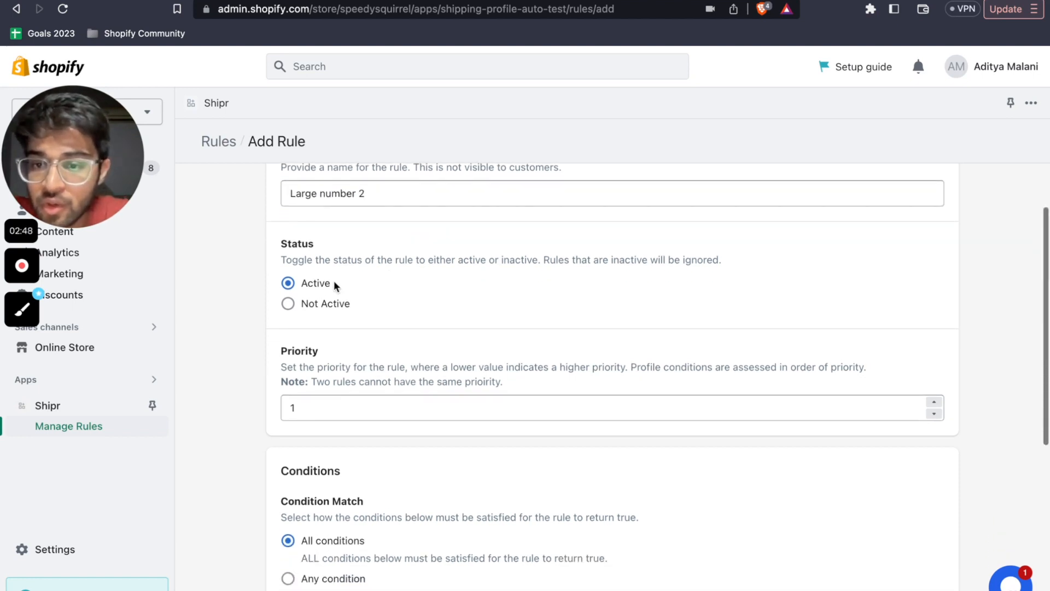
scroll(330, 318, "down", 2)
left_click(321, 322)
key("BackSpace")
left_click(367, 344)
scroll(367, 344, "down", 3)
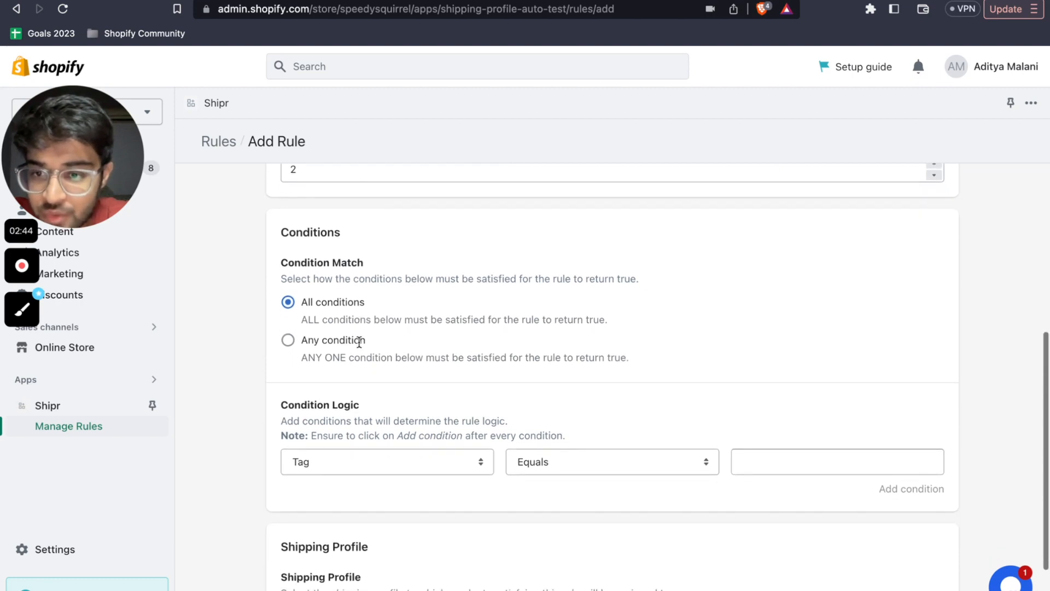
left_click(312, 341)
scroll(330, 368, "down", 1)
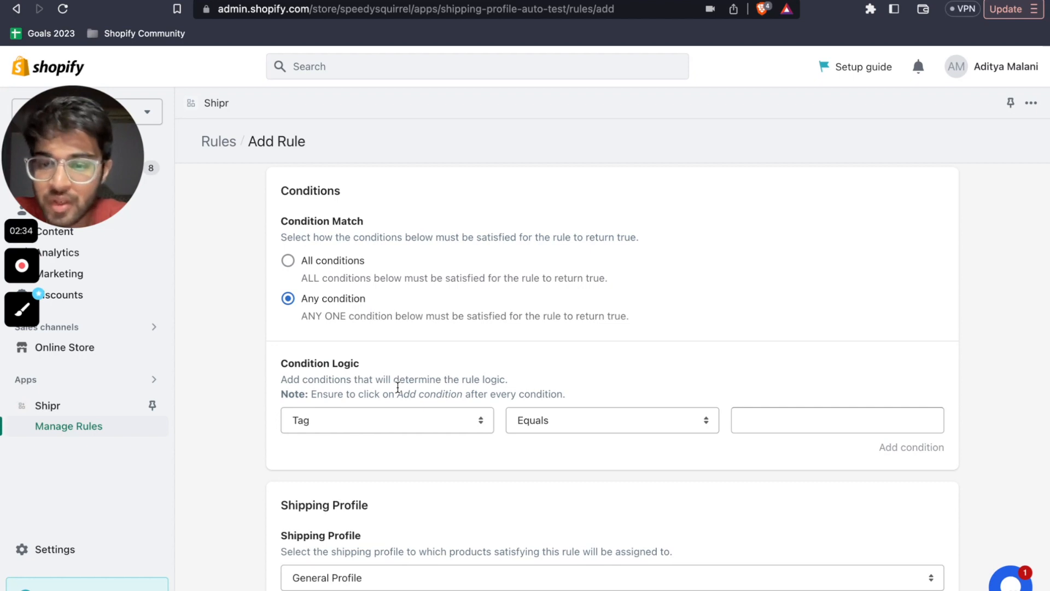
Add a condition to the rule requiring the product's Tag to equal "large".
scroll(398, 418, "down", 1)
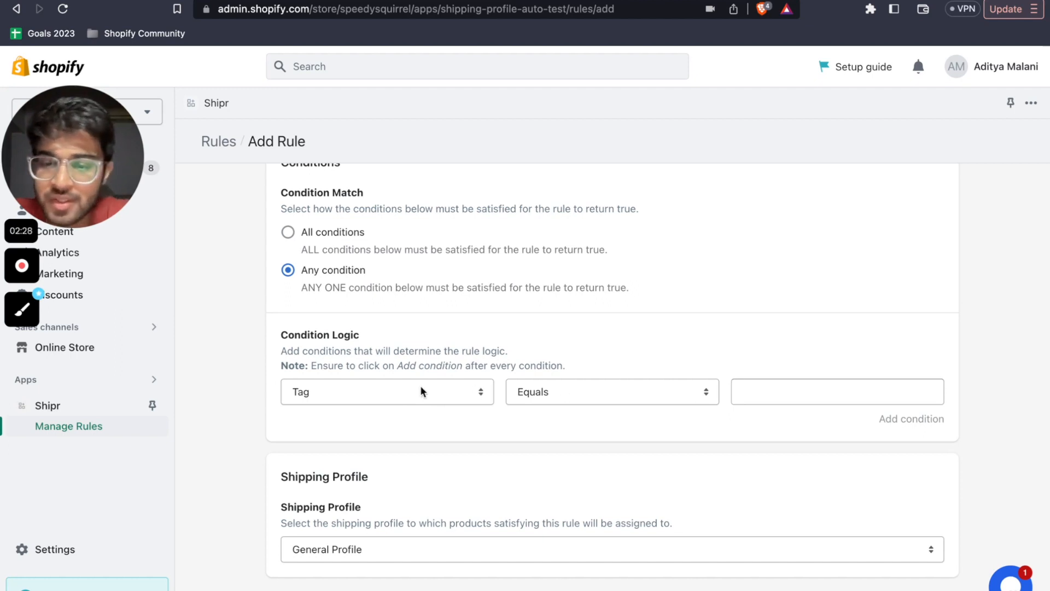
left_click(811, 386)
type("large")
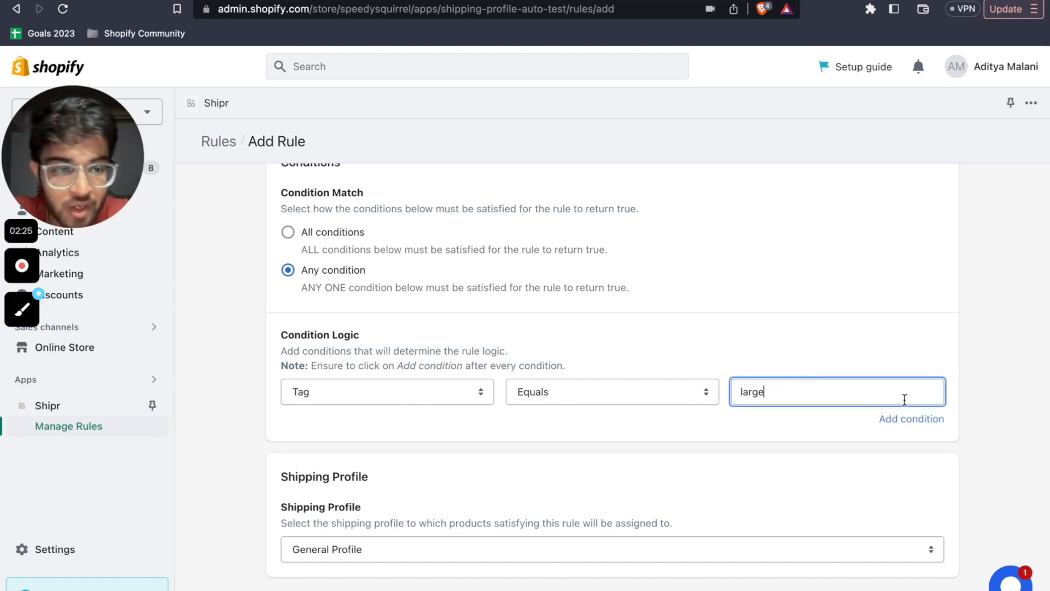
left_click(909, 419)
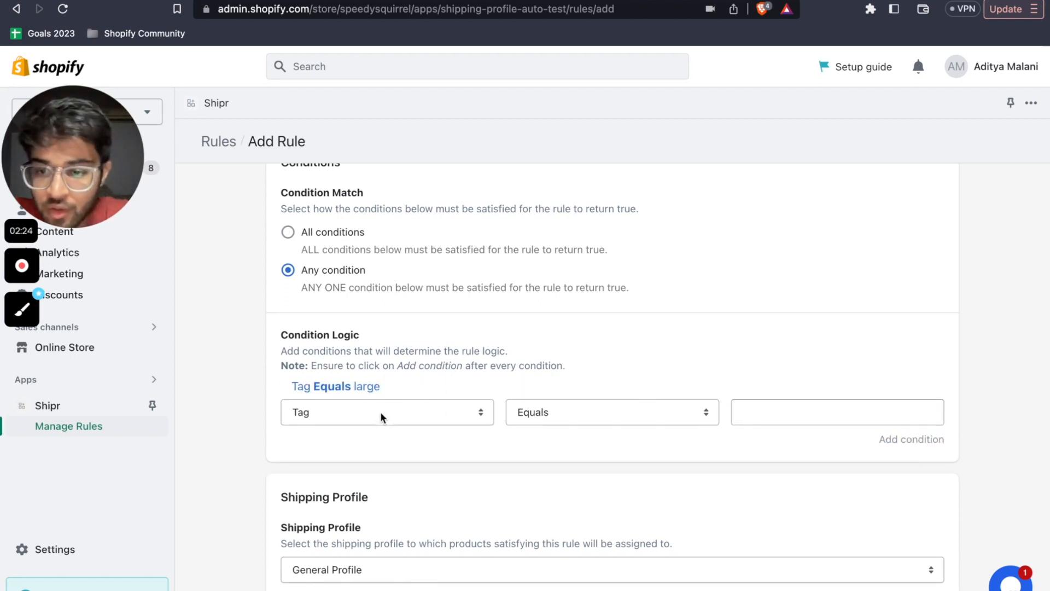
Add a second condition to the rule requiring Tag to equal "huge".
left_click(773, 404)
type("huge")
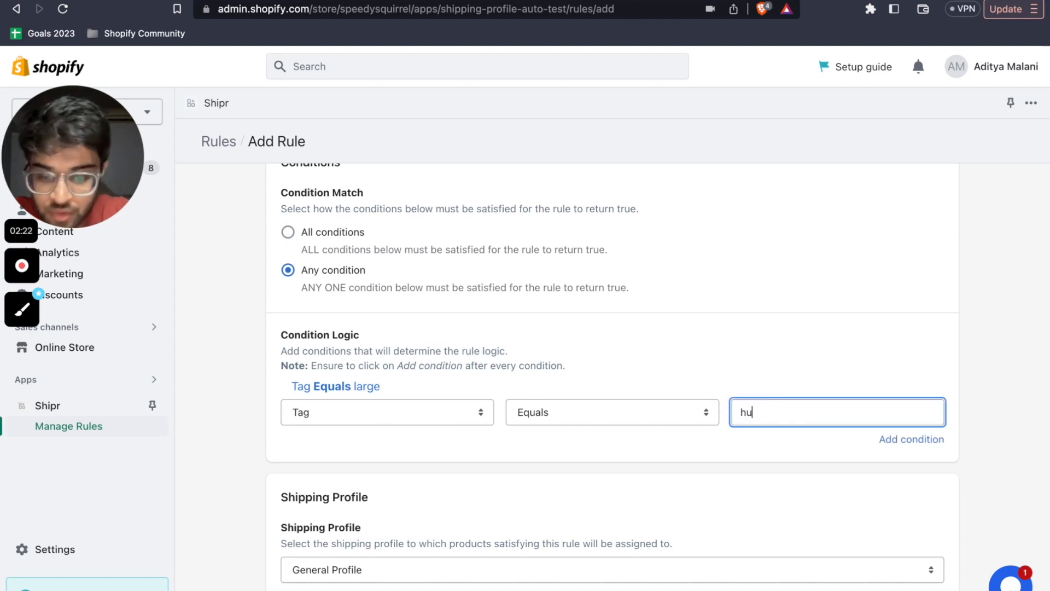
left_click(897, 439)
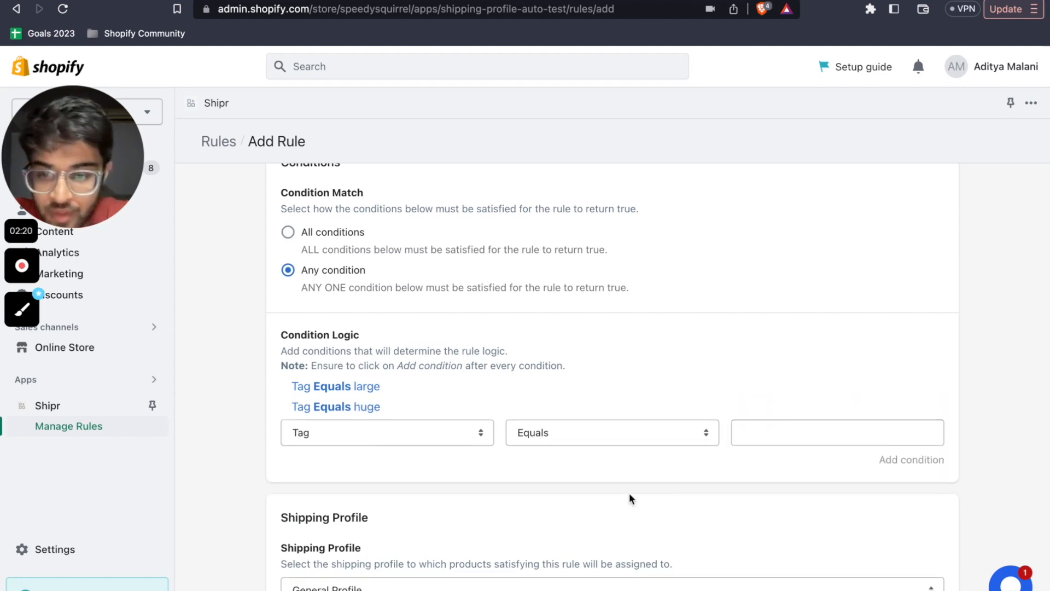
Assign the "Large number 2" rule to the Large Products shipping profile and save the rule.
scroll(629, 493, "down", 3)
left_click(432, 515)
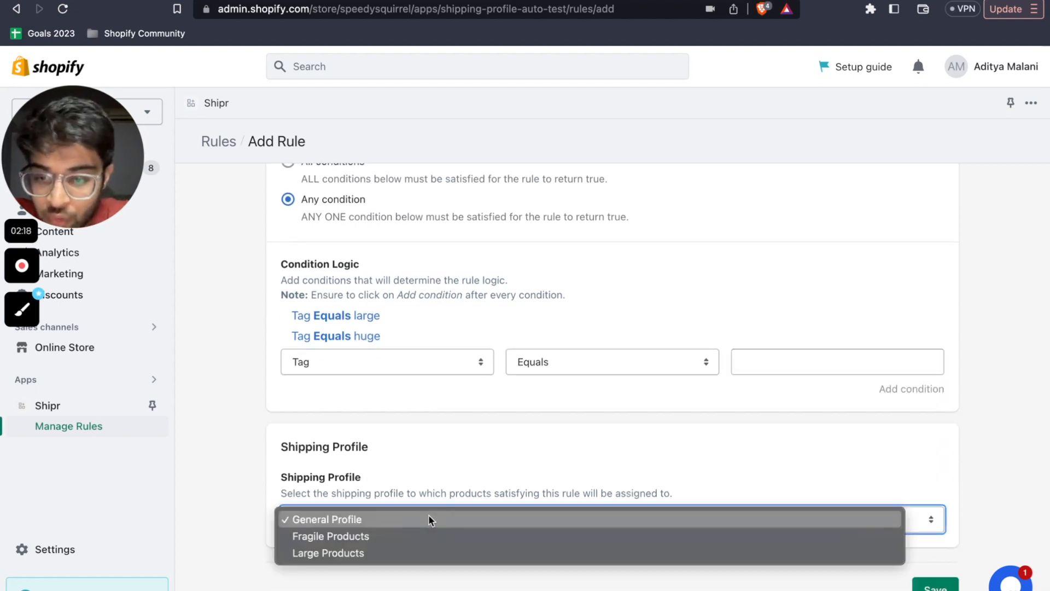
left_click(367, 553)
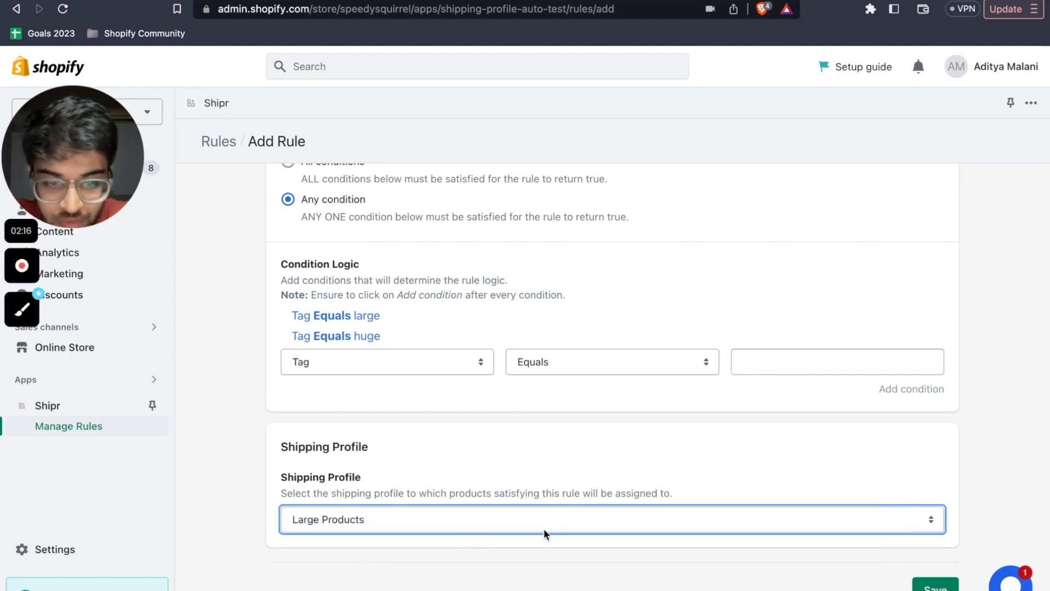
left_click(552, 544)
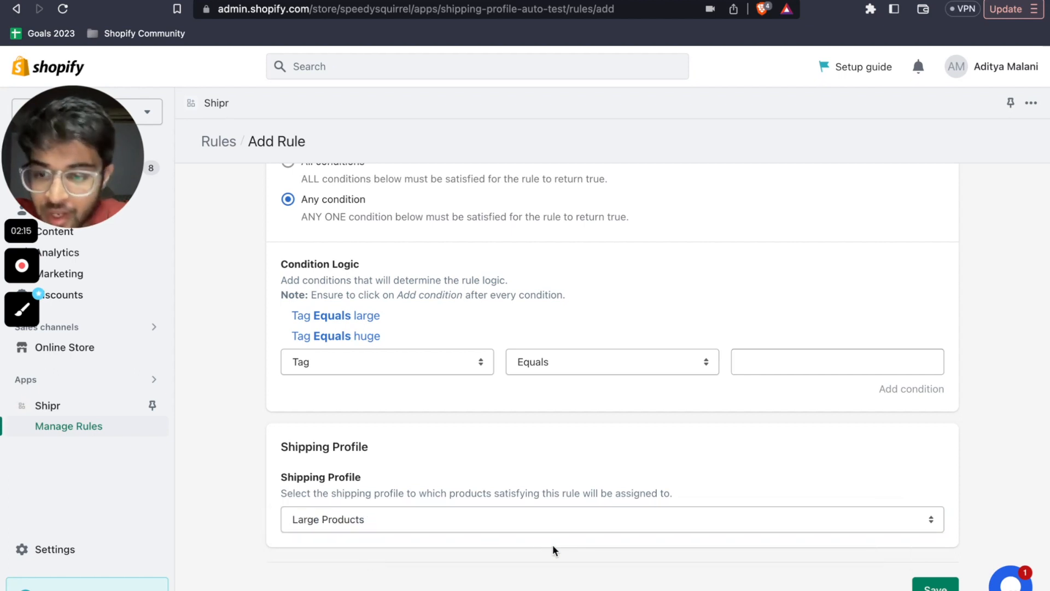
left_click(521, 523)
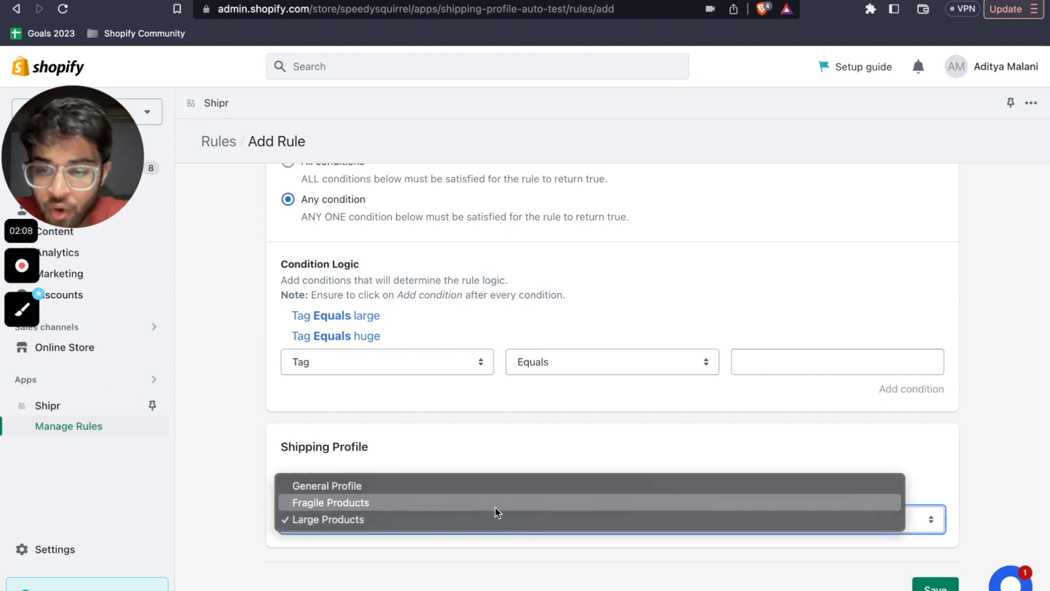
left_click(440, 526)
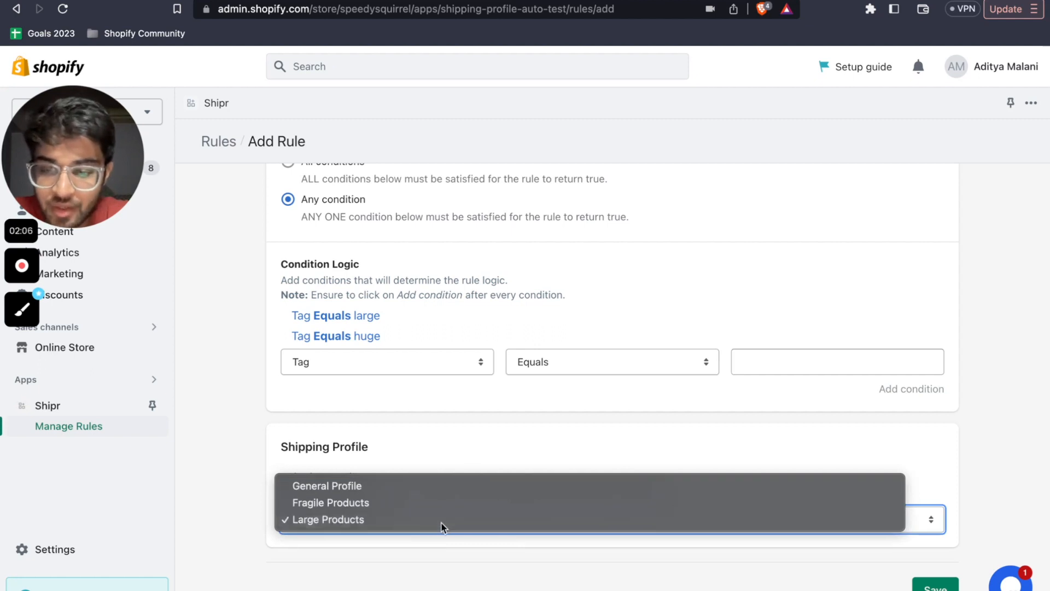
left_click(930, 584)
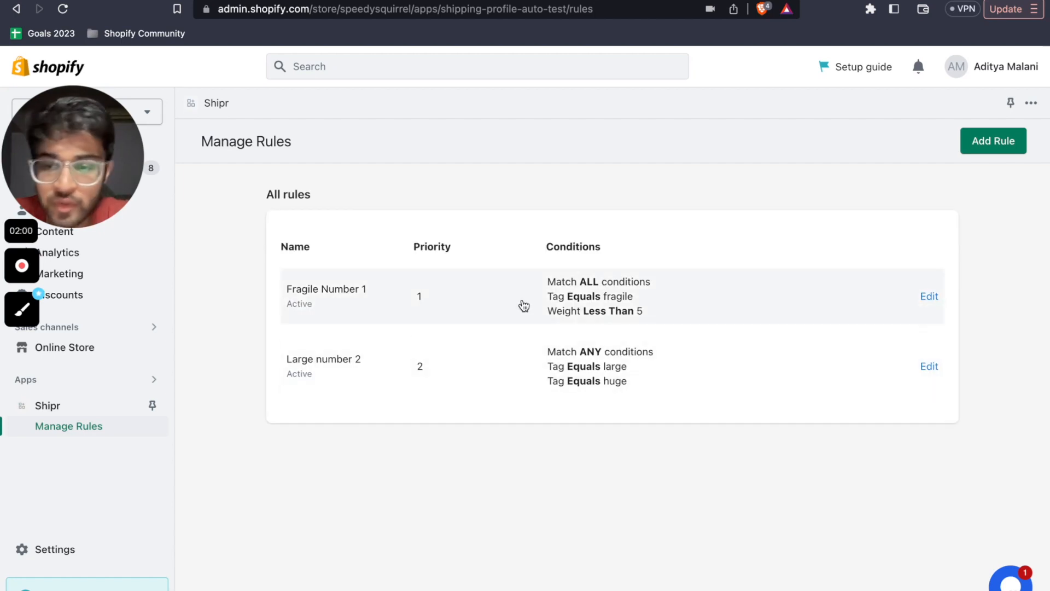
Go to the Shipr dashboard and enable the automation that sorts products into shipping profiles.
left_click(43, 411)
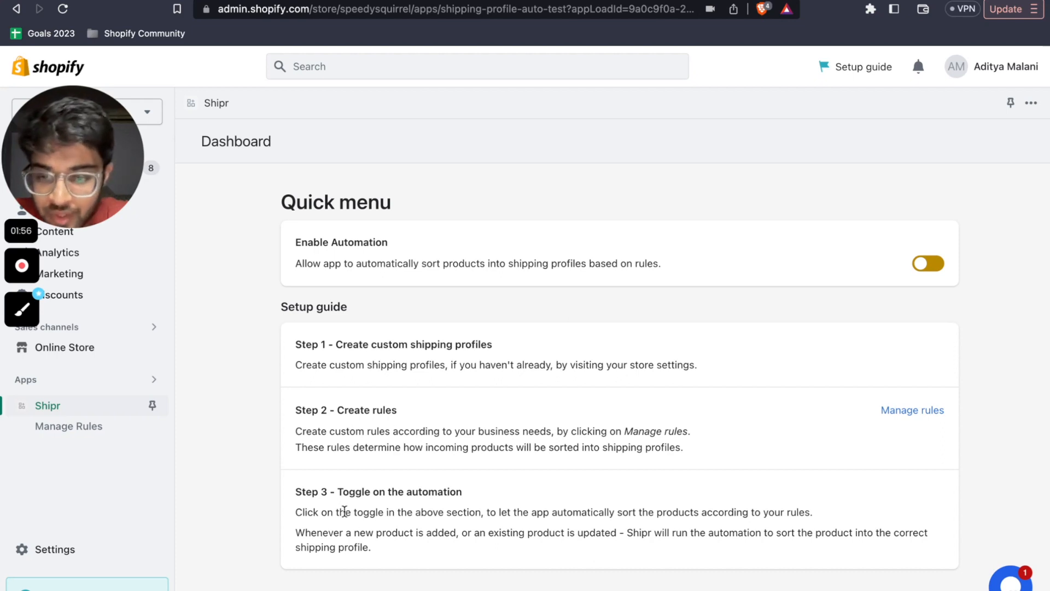
left_click_drag(336, 491, 483, 497)
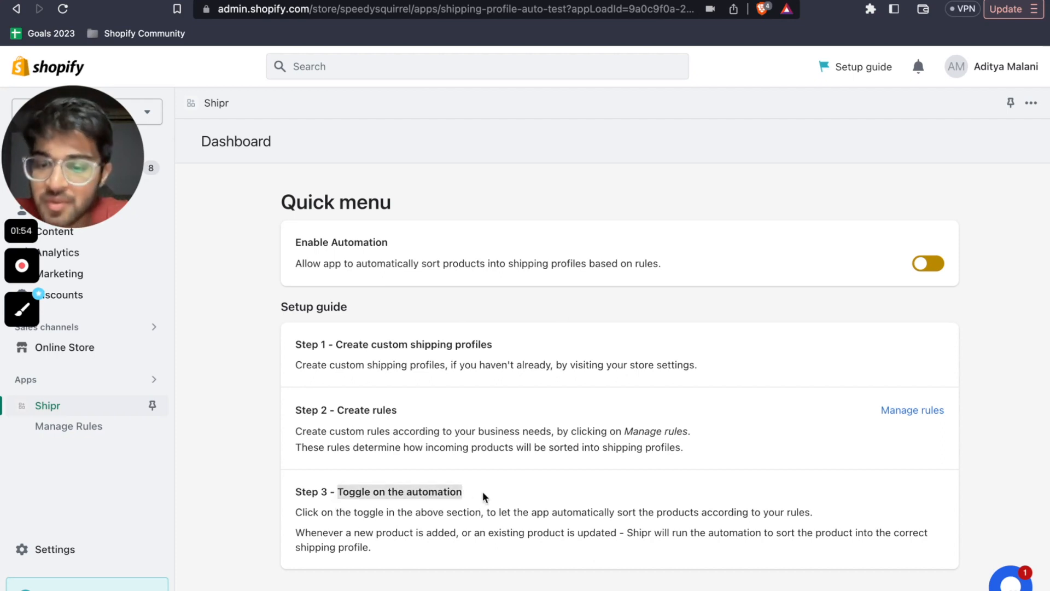
left_click(935, 264)
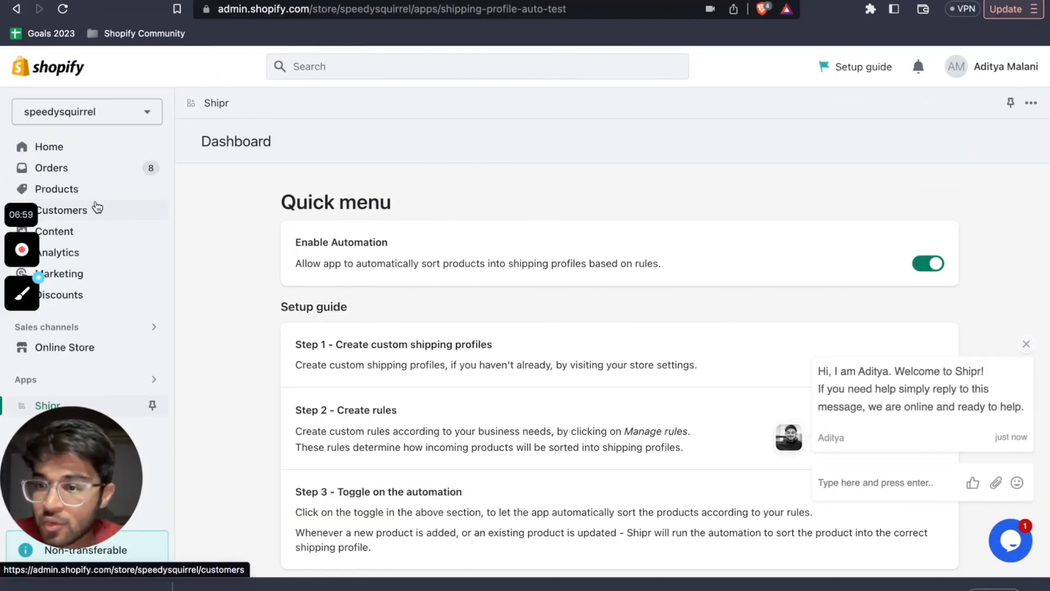
Start a new product in the store and title it "Demo Product 1".
left_click(74, 187)
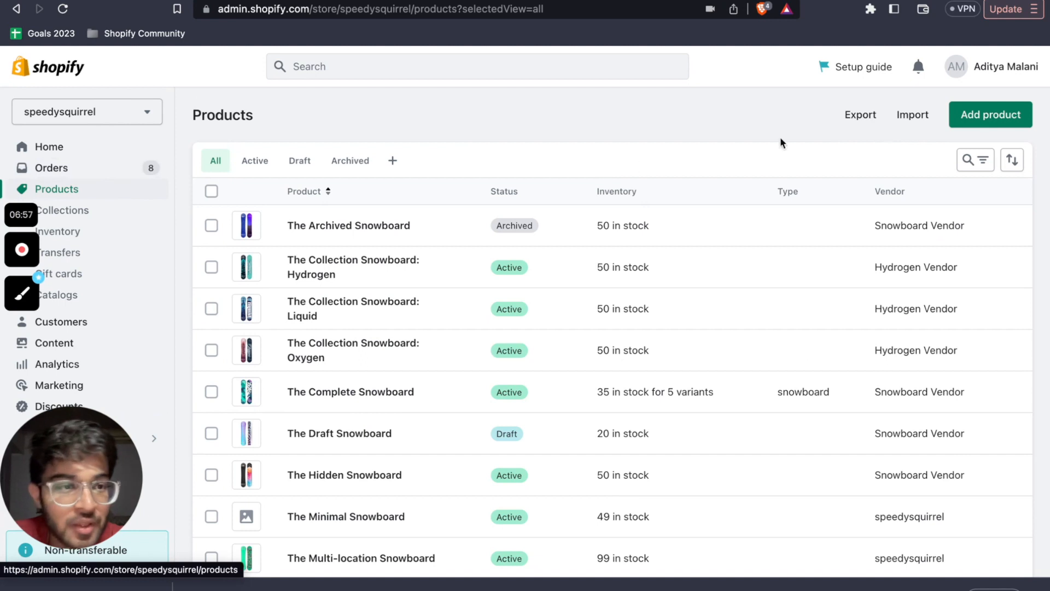
left_click(967, 124)
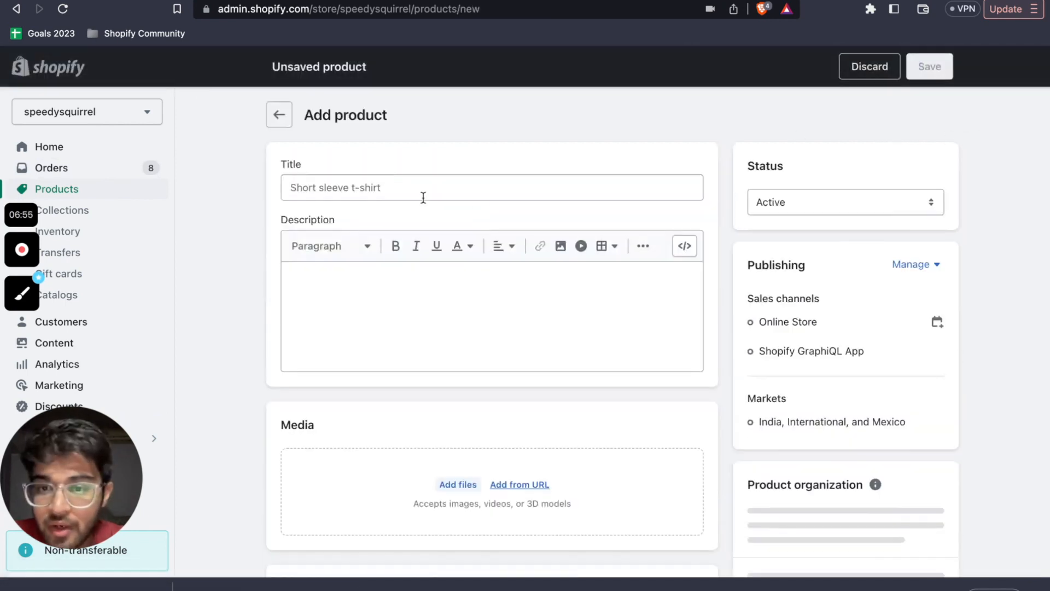
left_click(377, 194)
type("Demo ")
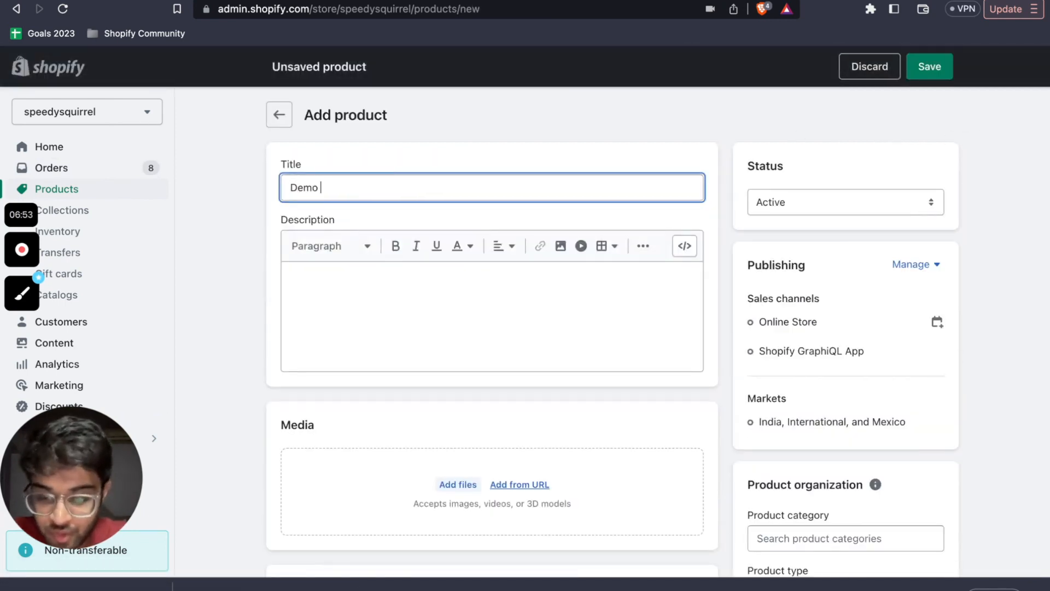
type("Product 1")
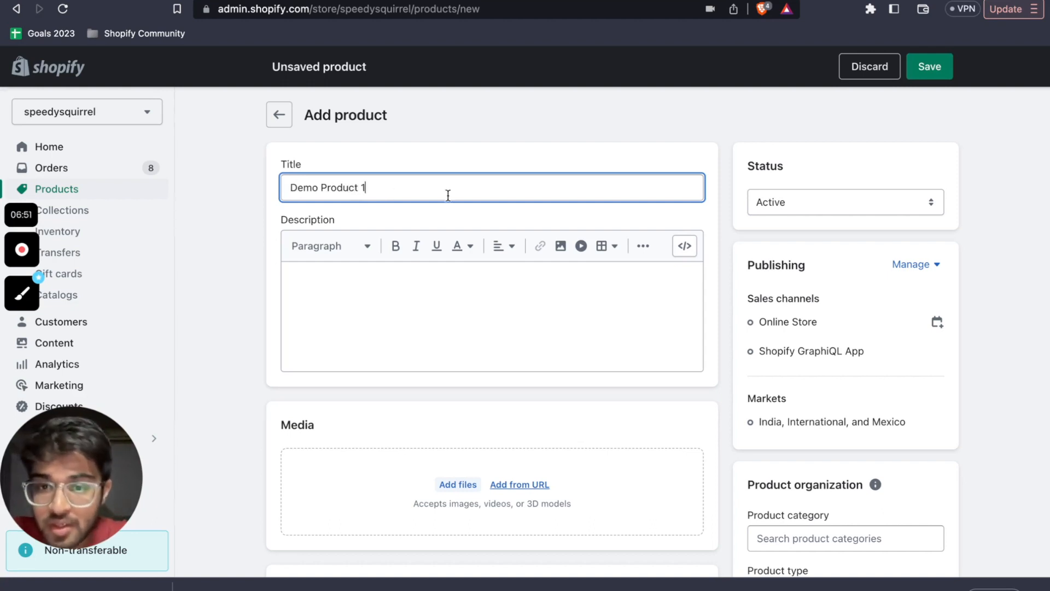
Set the new product's SKU to "abc" in its inventory details.
scroll(492, 199, "down", 3)
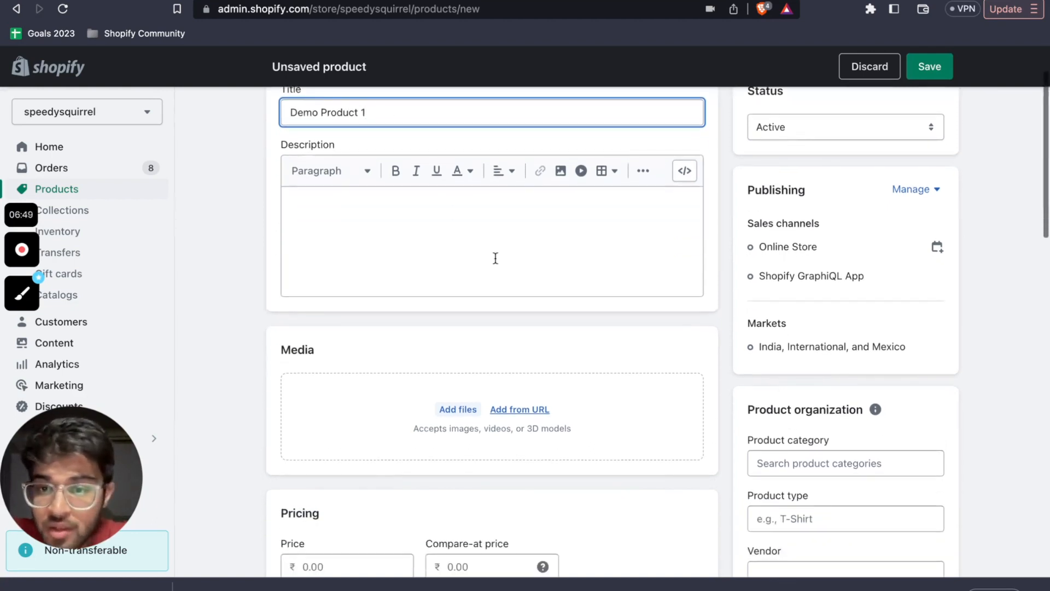
scroll(496, 258, "down", 8)
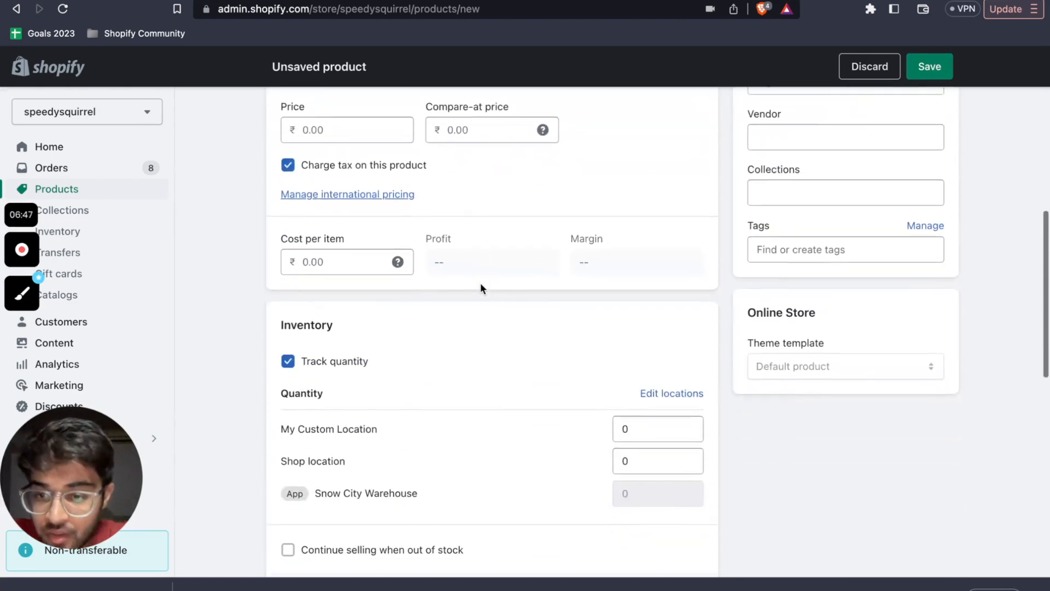
scroll(420, 339, "down", 1)
scroll(420, 339, "up", 2)
scroll(420, 339, "down", 3)
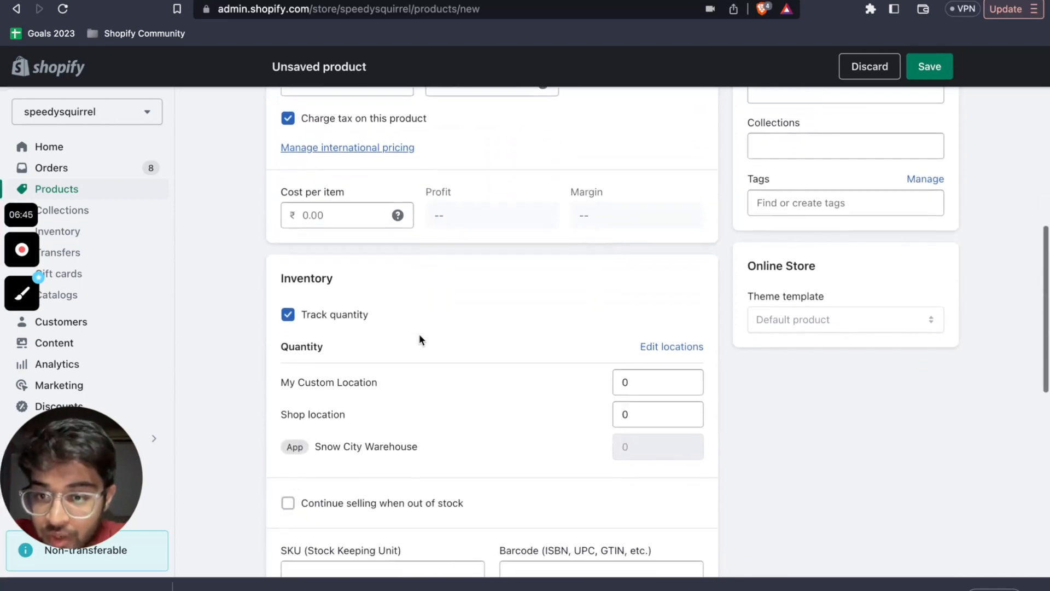
scroll(419, 334, "down", 2)
left_click(352, 394)
type("abc")
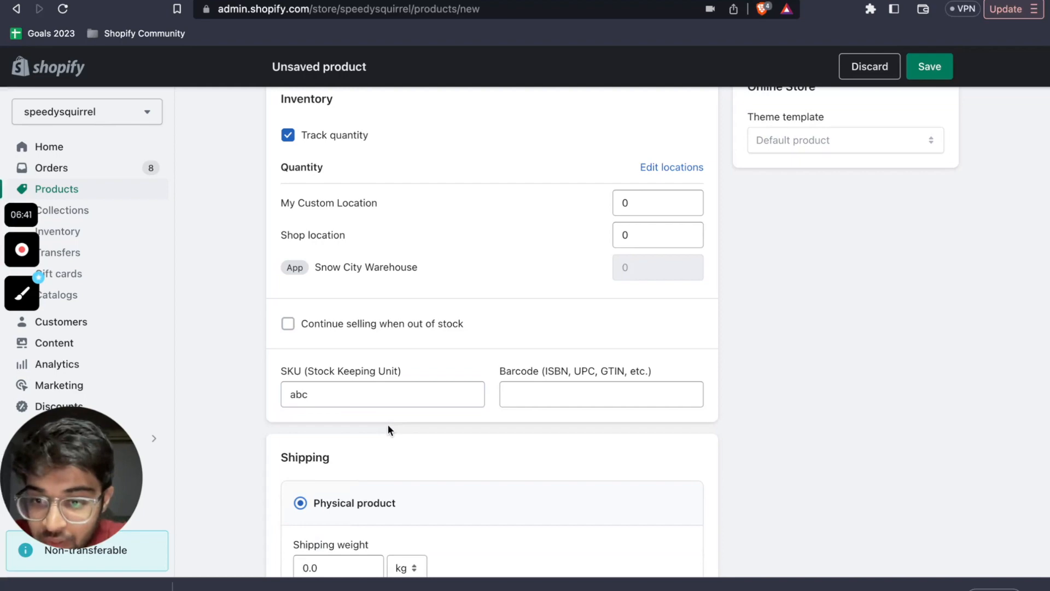
left_click(389, 425)
Add the tag "fragile" to Demo Product 1 in its product organization details.
scroll(388, 424, "down", 1)
scroll(399, 424, "up", 8)
left_click(788, 422)
type("graf")
key("BackSpace")
key("BackSpace")
key("BackSpace")
key("BackSpace")
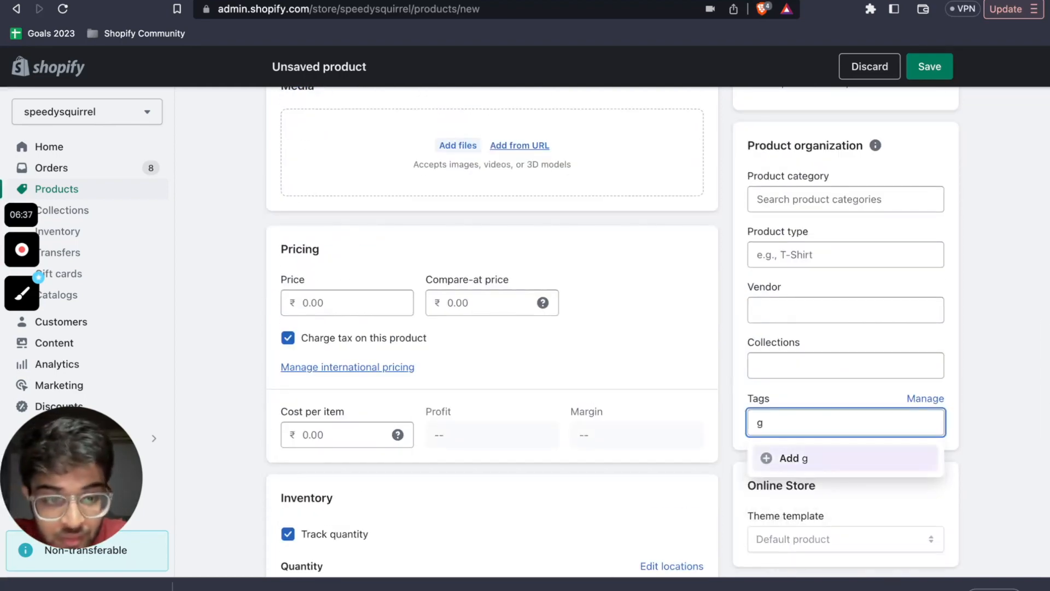
type("fragile")
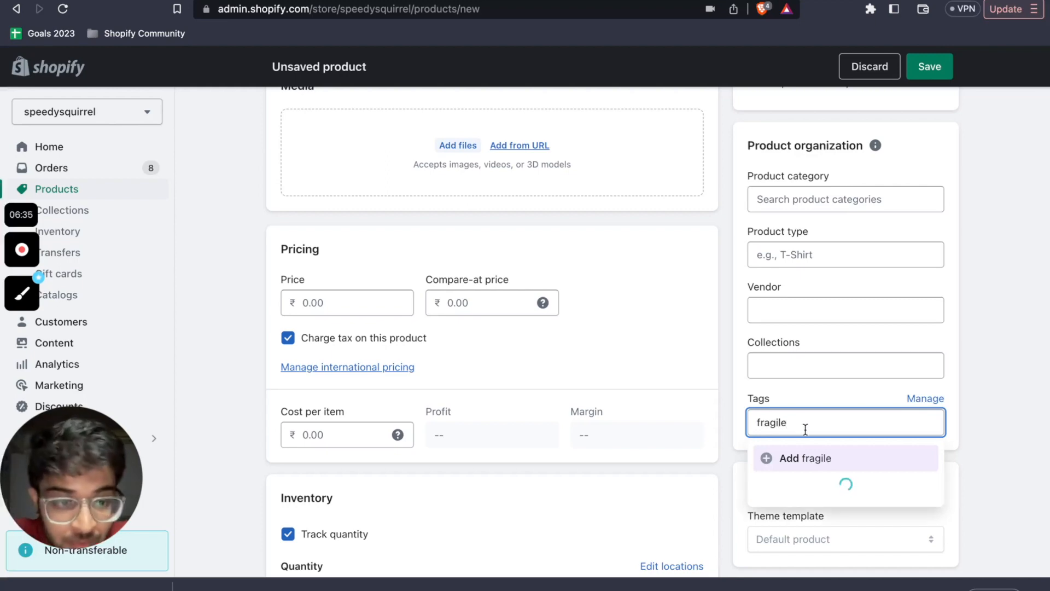
left_click(796, 460)
Set the product's shipping weight to 4.0 kg and save the product.
scroll(716, 456, "down", 10)
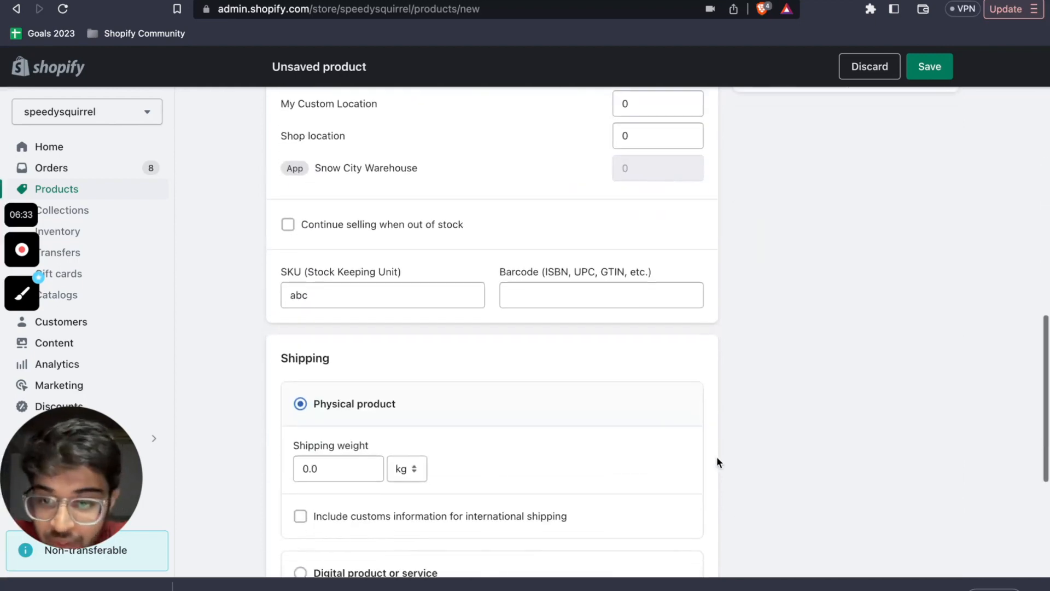
left_click(307, 392)
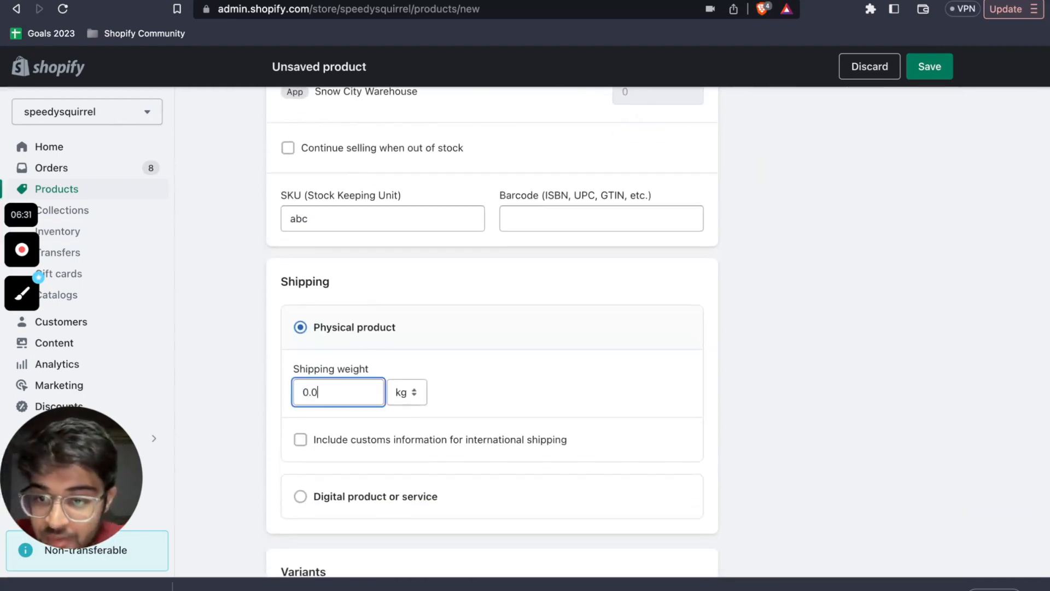
key("BackSpace")
type("4")
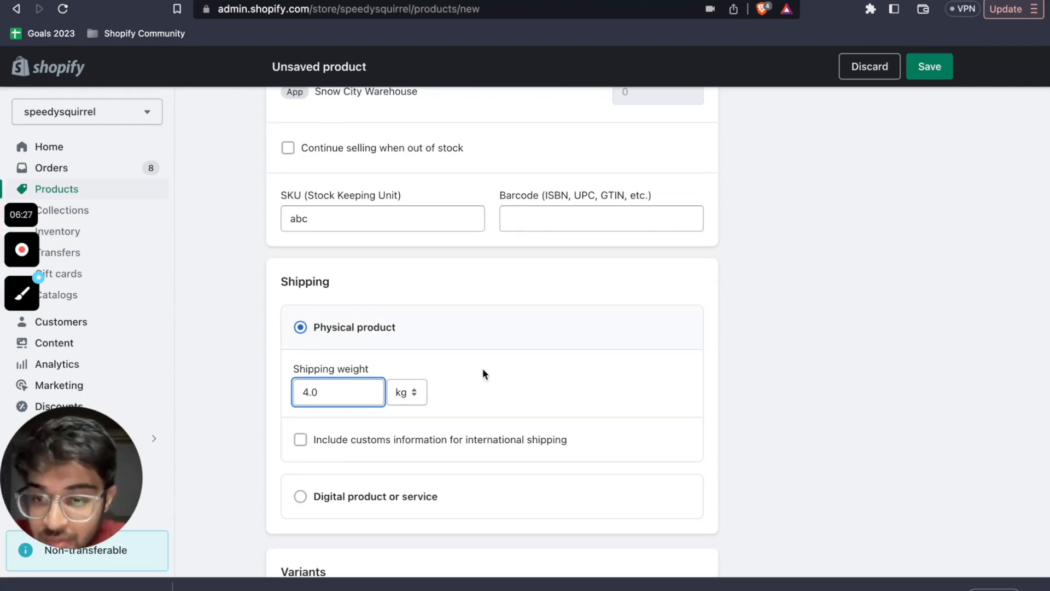
left_click(211, 407)
scroll(313, 442, "down", 4)
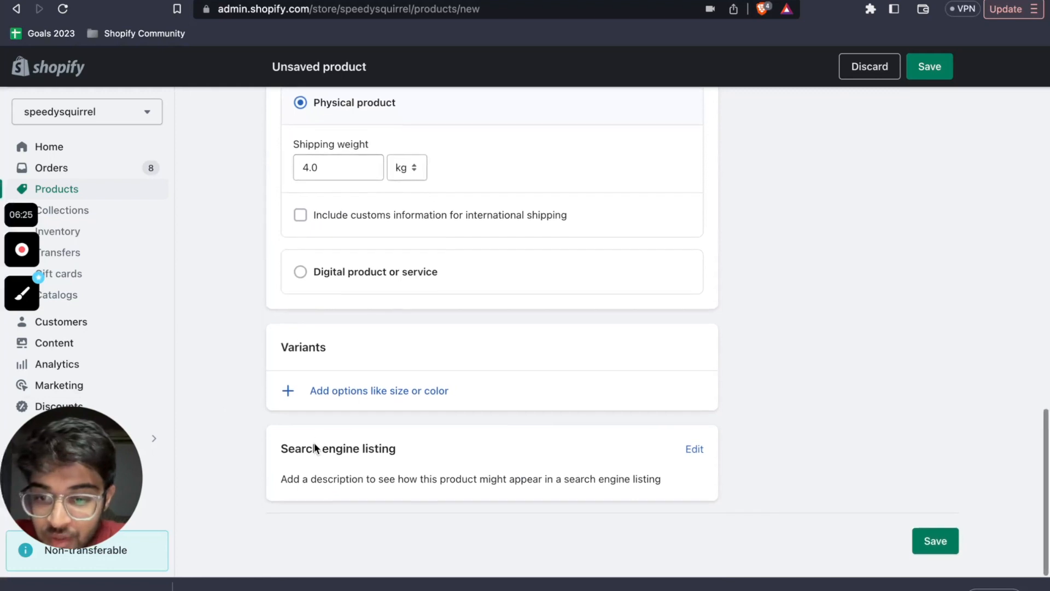
left_click(937, 544)
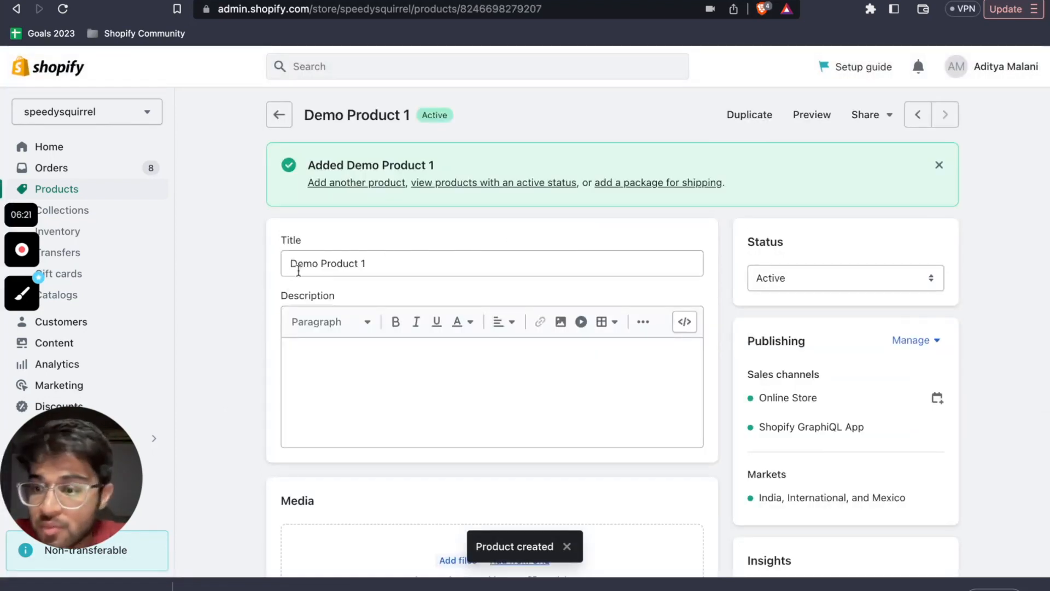
Check the store's Fragile Products shipping profile for Demo Product 1, and close the settings.
left_click_drag(123, 432, 131, 94)
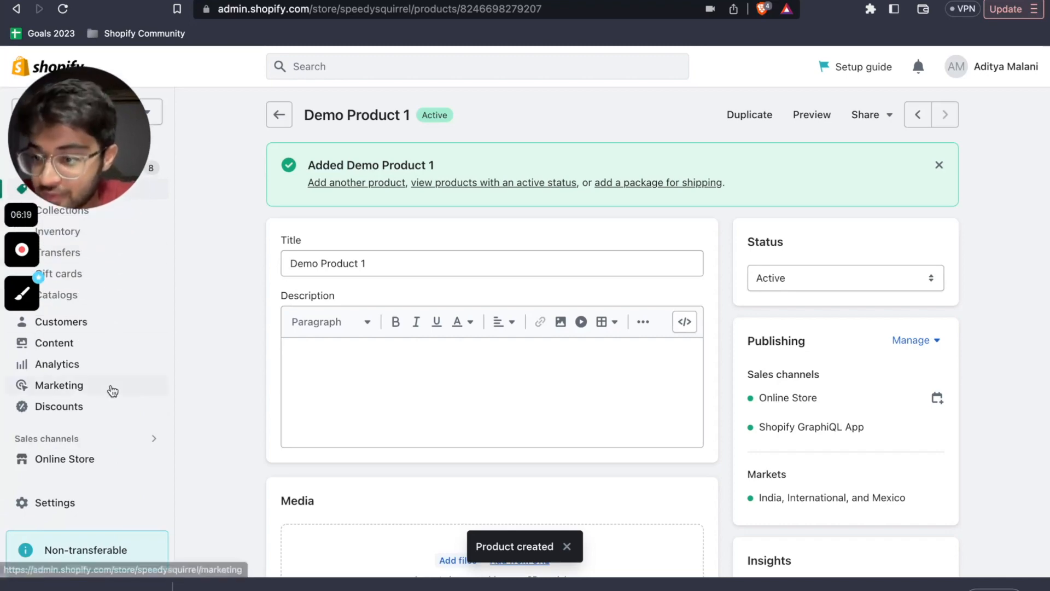
scroll(90, 439, "down", 1)
left_click(78, 498)
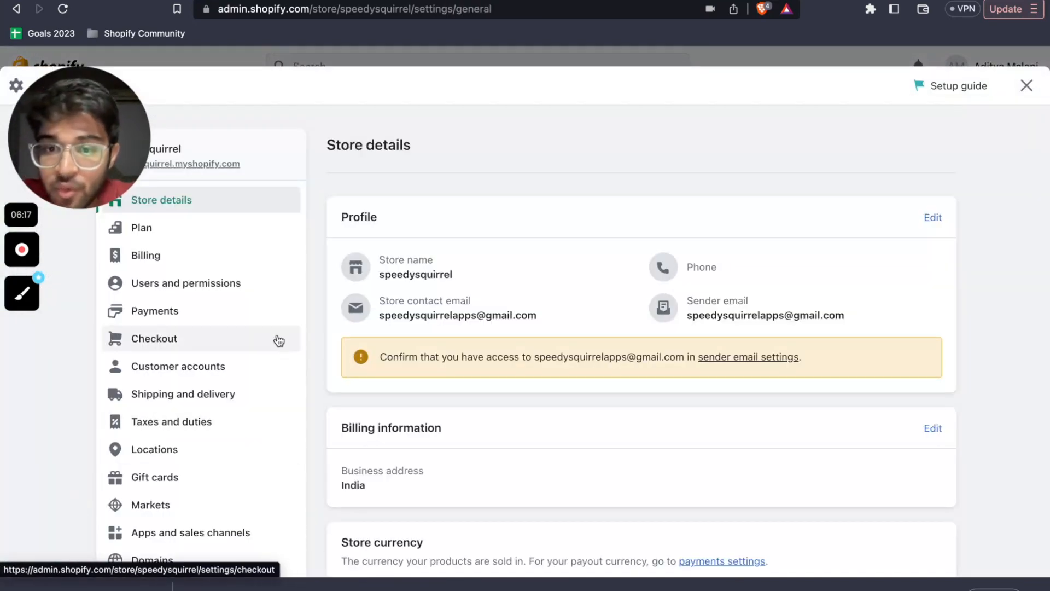
left_click(198, 402)
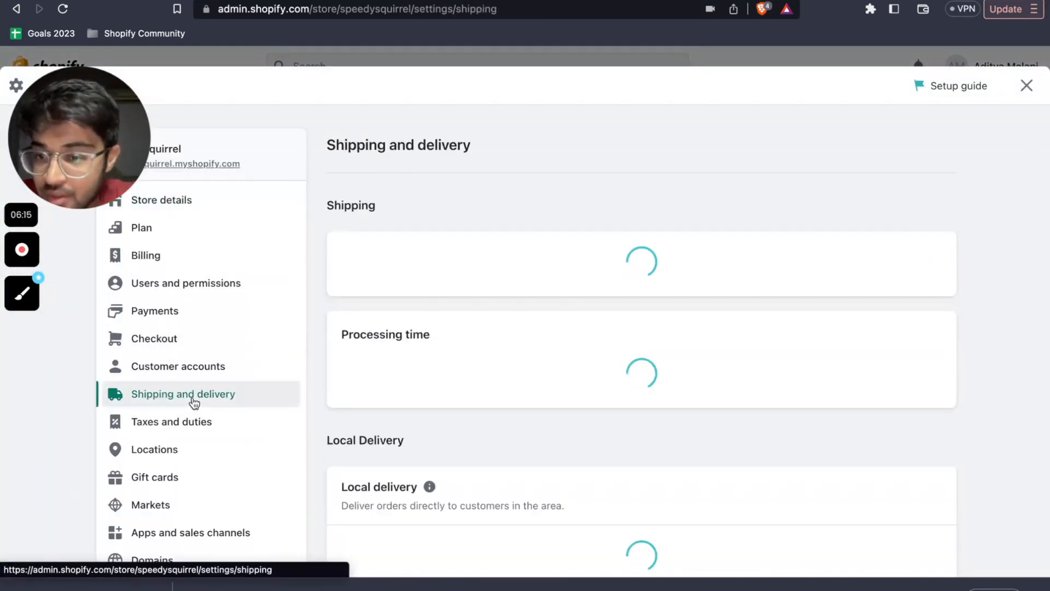
scroll(451, 357, "down", 2)
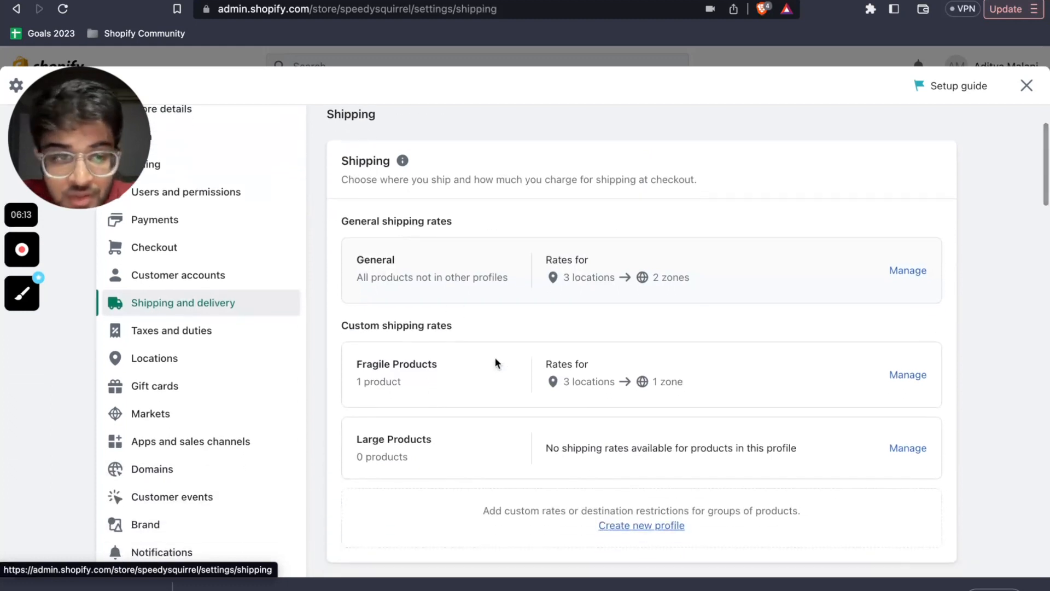
left_click(897, 375)
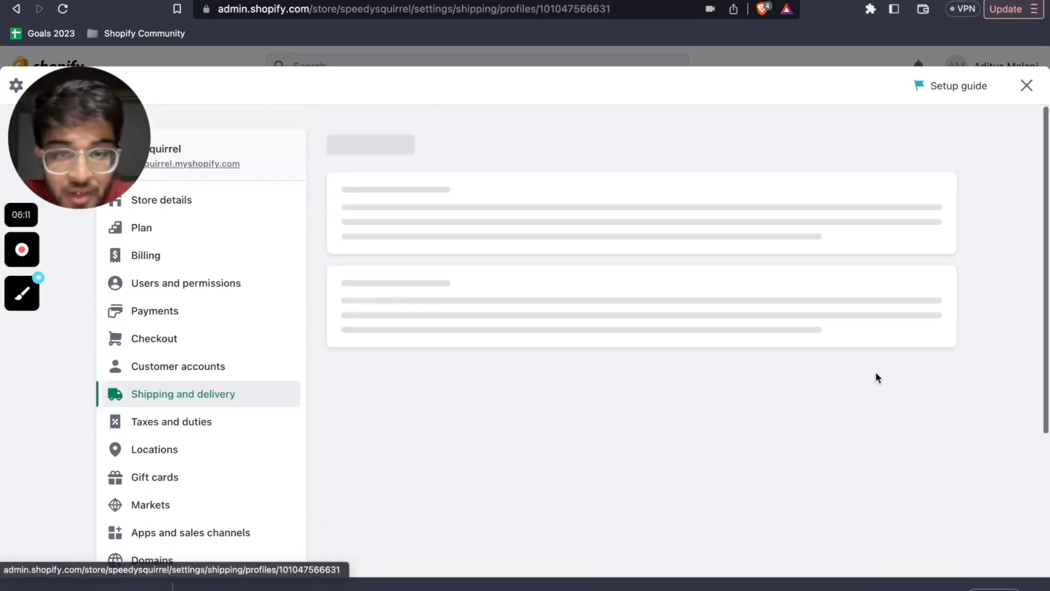
left_click_drag(481, 382, 384, 383)
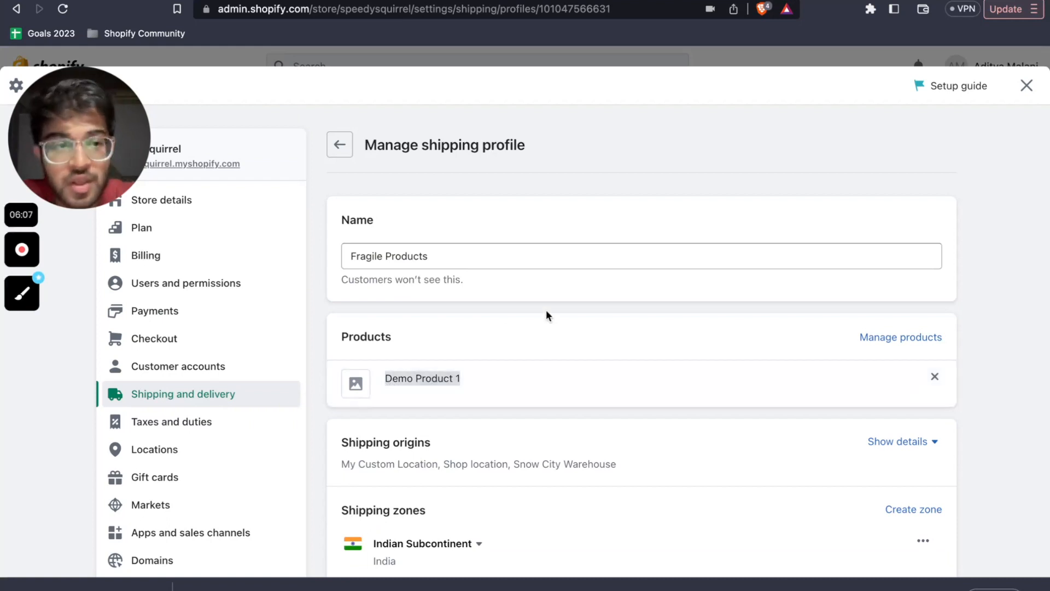
left_click(1027, 86)
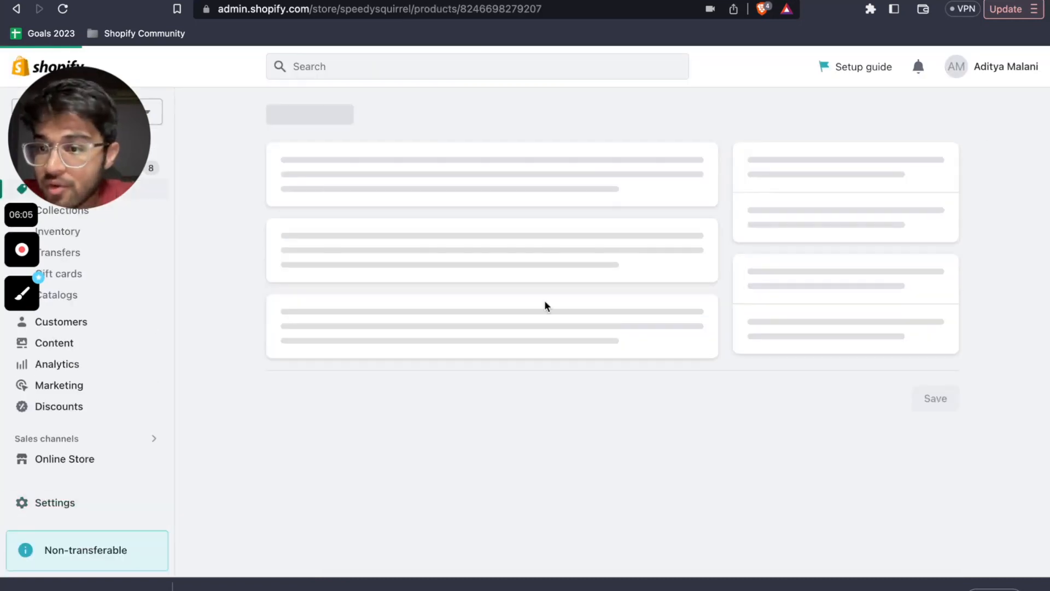
Start another new product in the store and title it "Demo Product 2".
left_click_drag(121, 203, 120, 543)
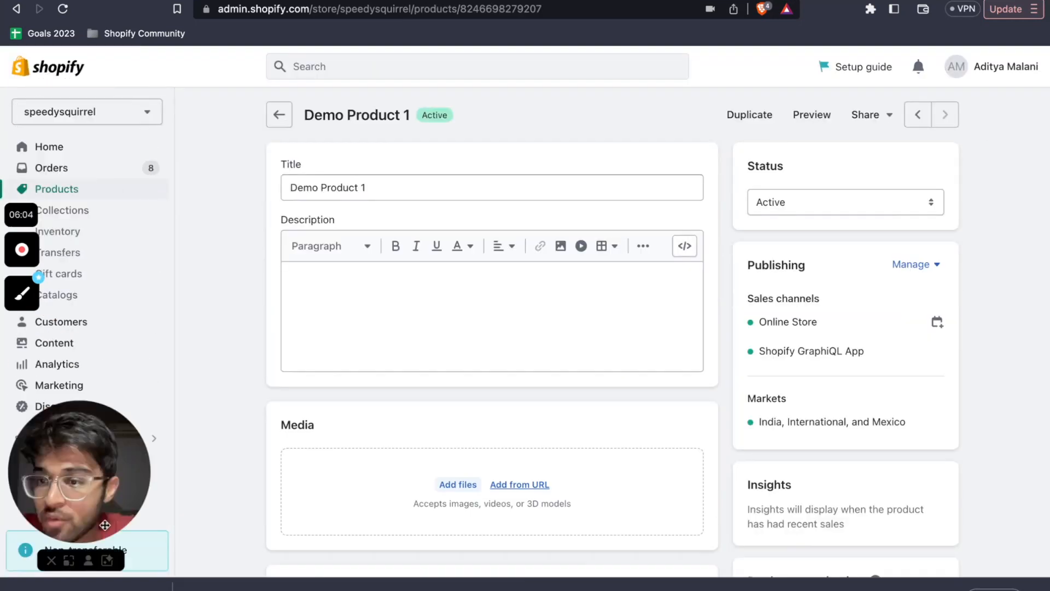
left_click(86, 190)
left_click(967, 115)
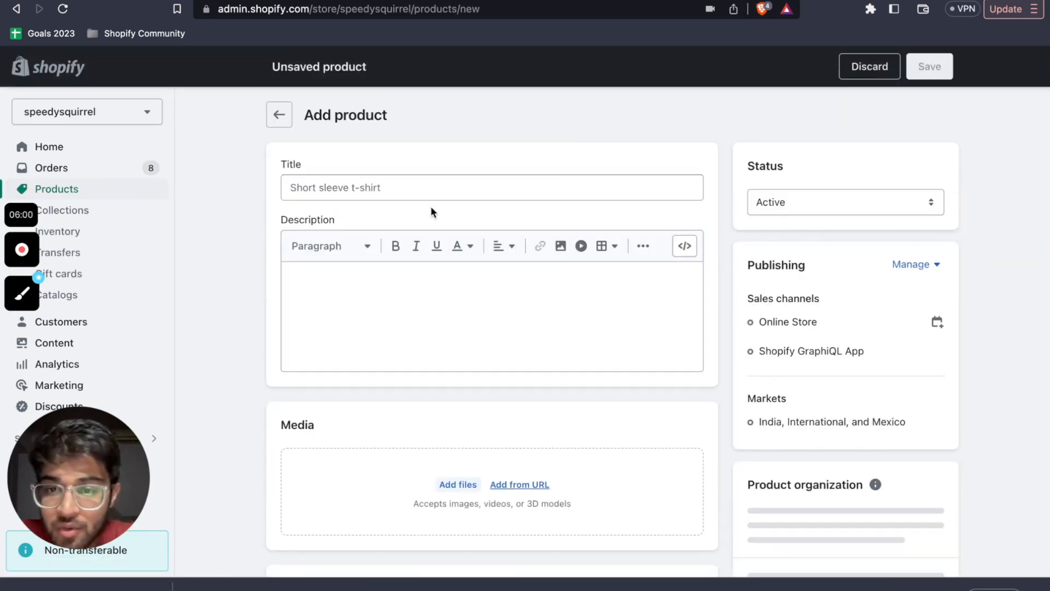
left_click(392, 190)
type("D")
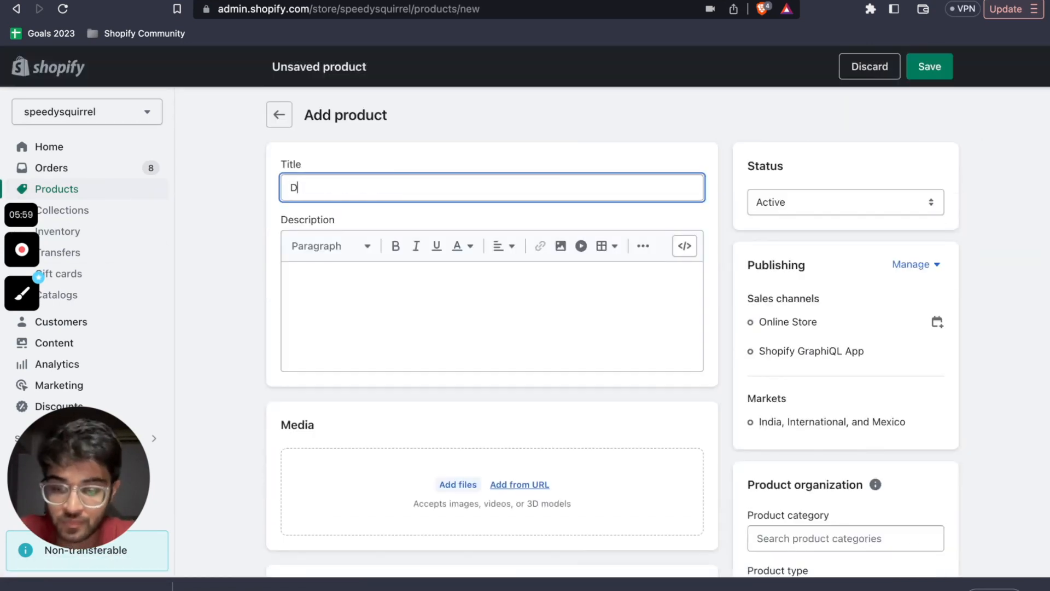
type("emo Product 2")
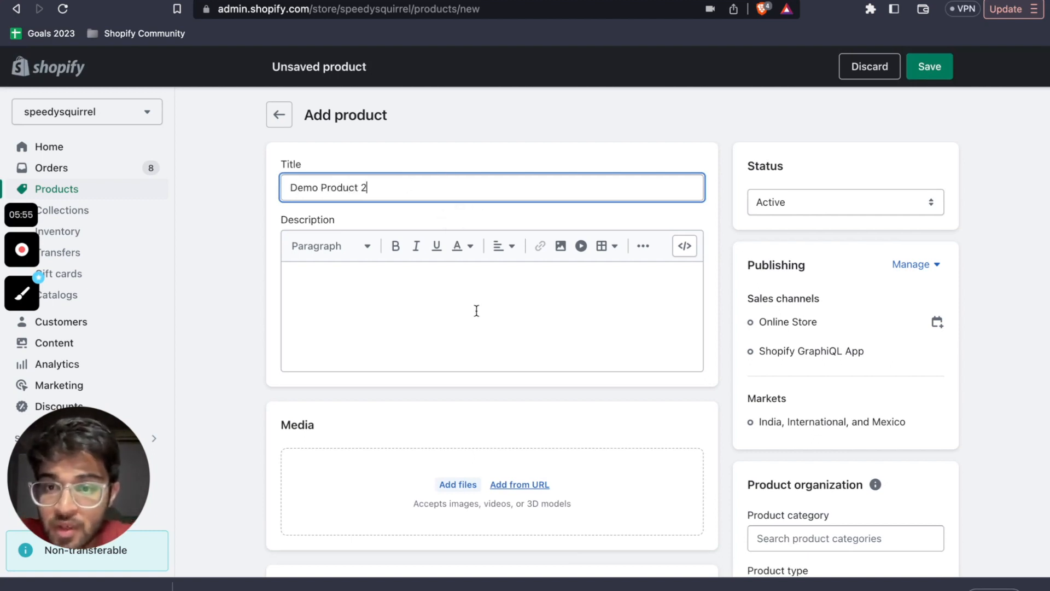
Add the tag "fragile" to Demo Product 2 in its product organization details.
scroll(476, 307, "down", 4)
scroll(518, 385, "down", 3)
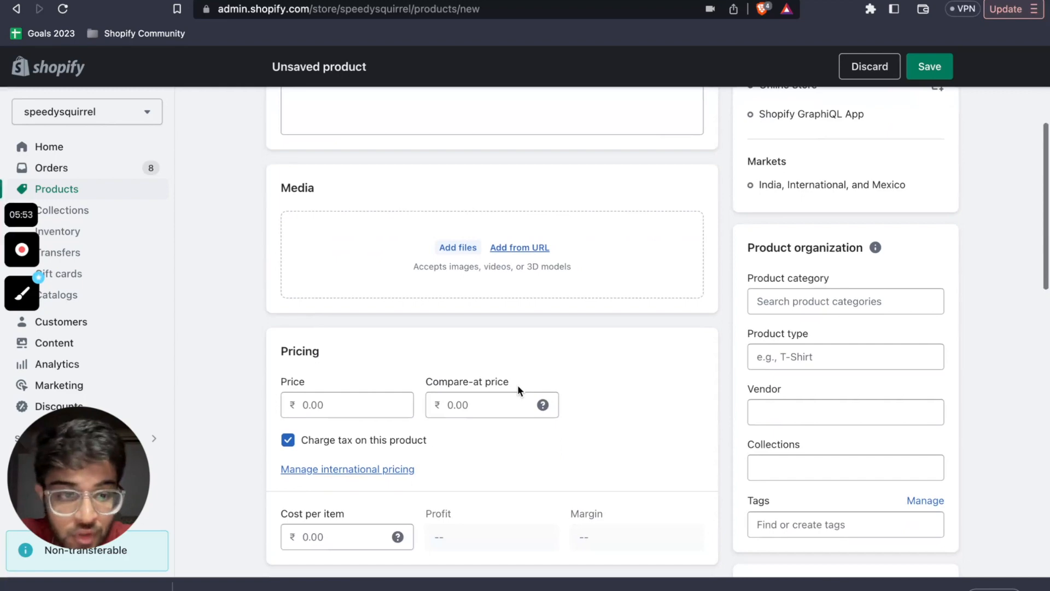
left_click(777, 434)
type("fragile")
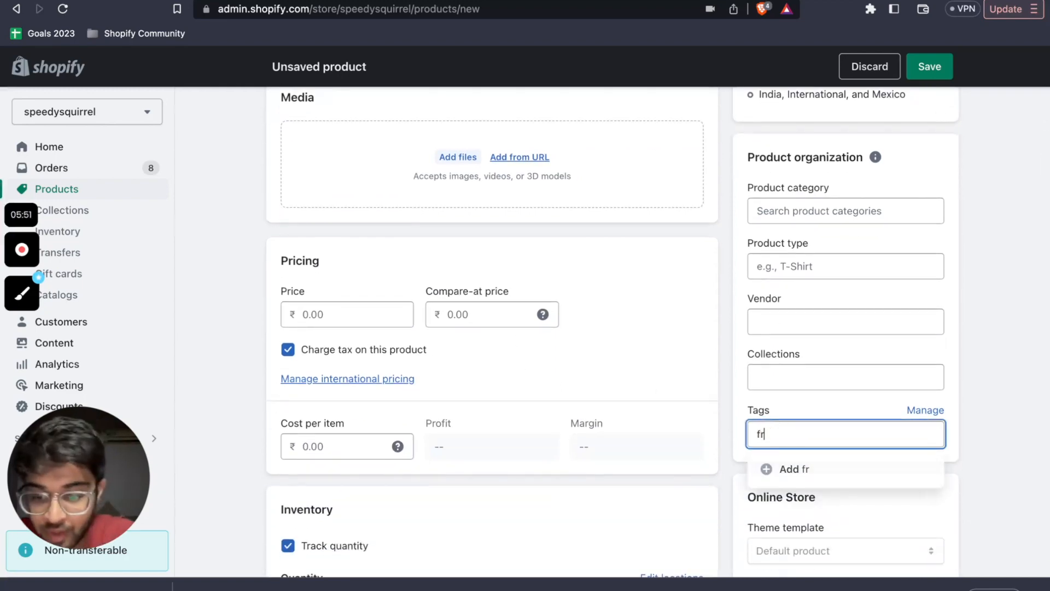
left_click(788, 468)
Set the SKU of Demo Product 2 to "xyz" in its inventory details.
scroll(683, 446, "down", 5)
scroll(316, 442, "down", 3)
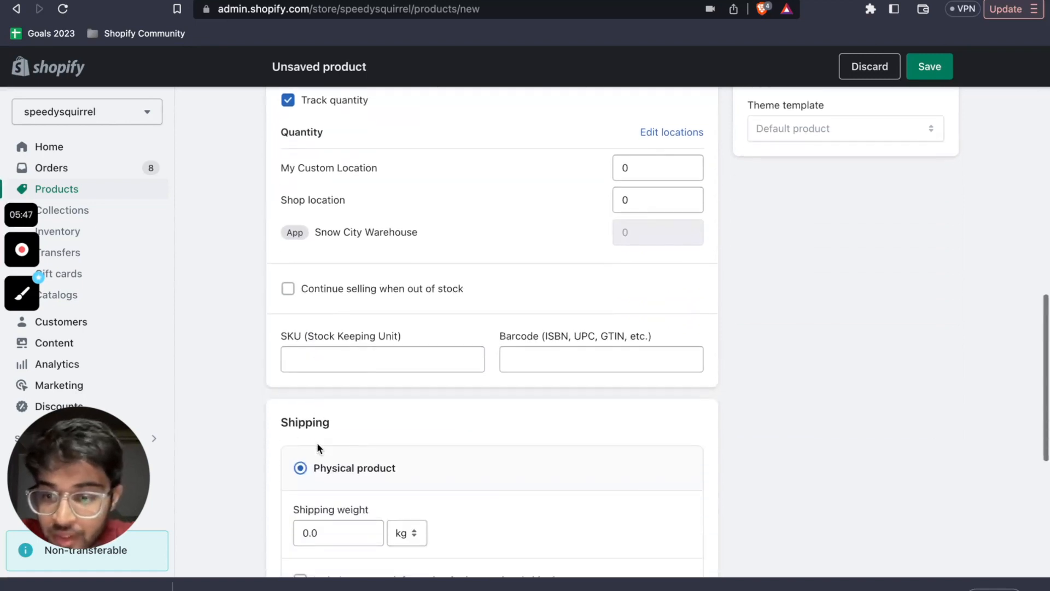
left_click(340, 362)
type("xyz")
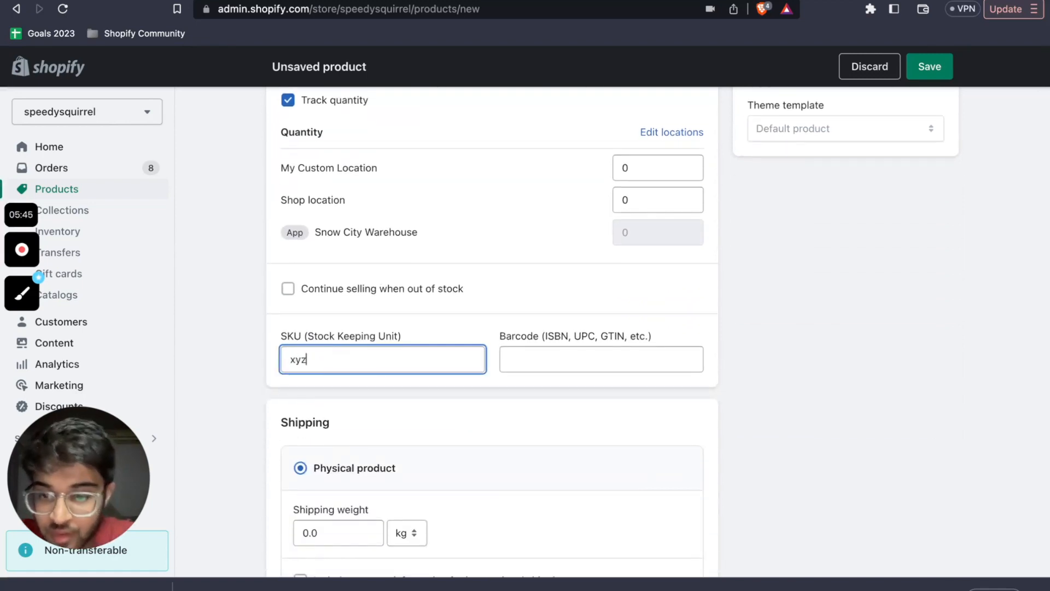
left_click(365, 394)
Set the shipping weight of Demo Product 2 to 7.0 kg and save the product.
scroll(377, 434, "down", 1)
scroll(377, 433, "down", 4)
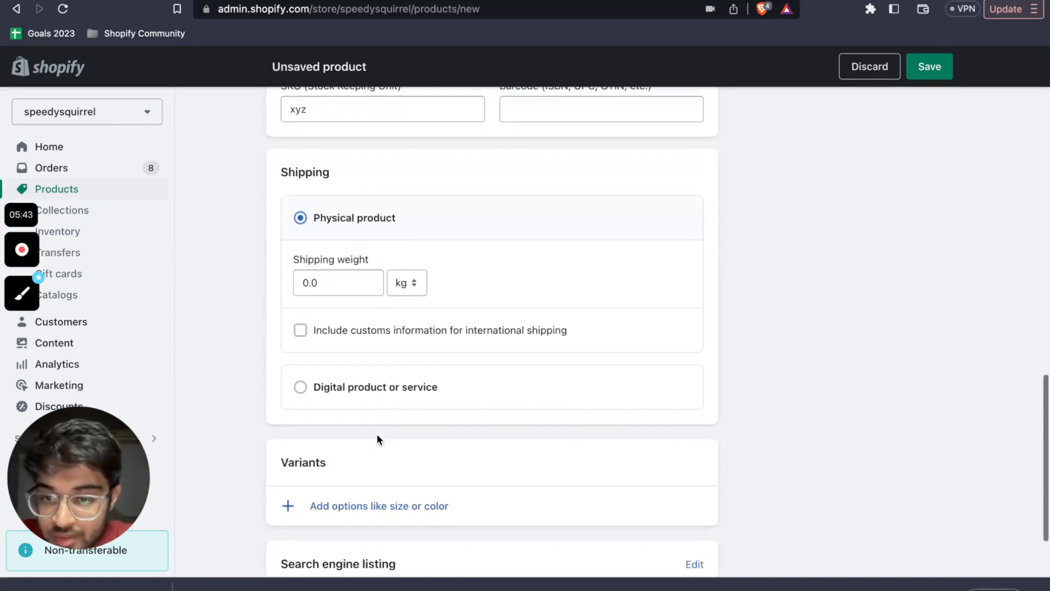
left_click(314, 288)
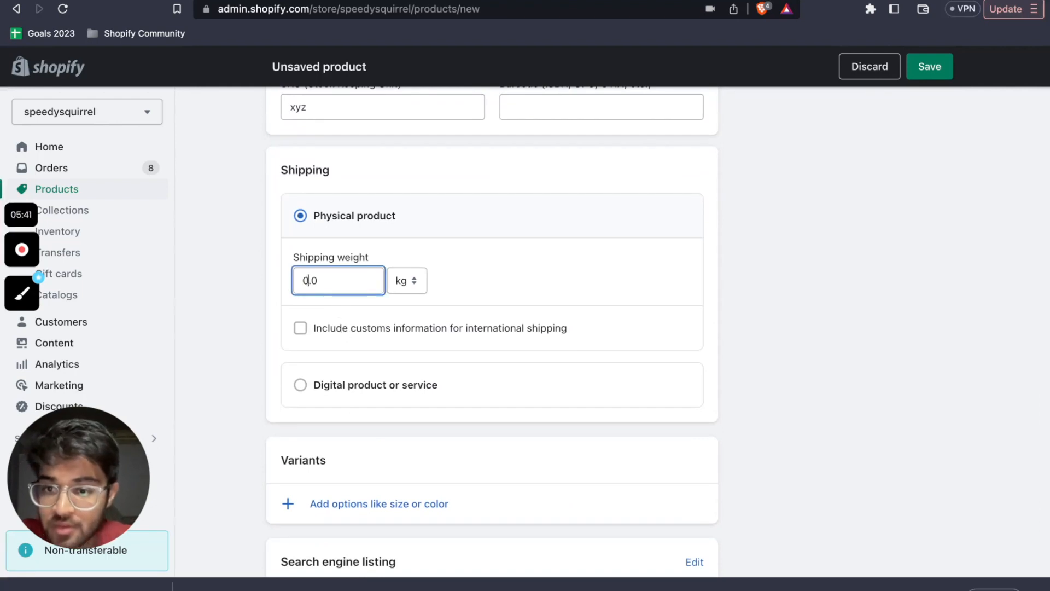
key("Delete")
type("7")
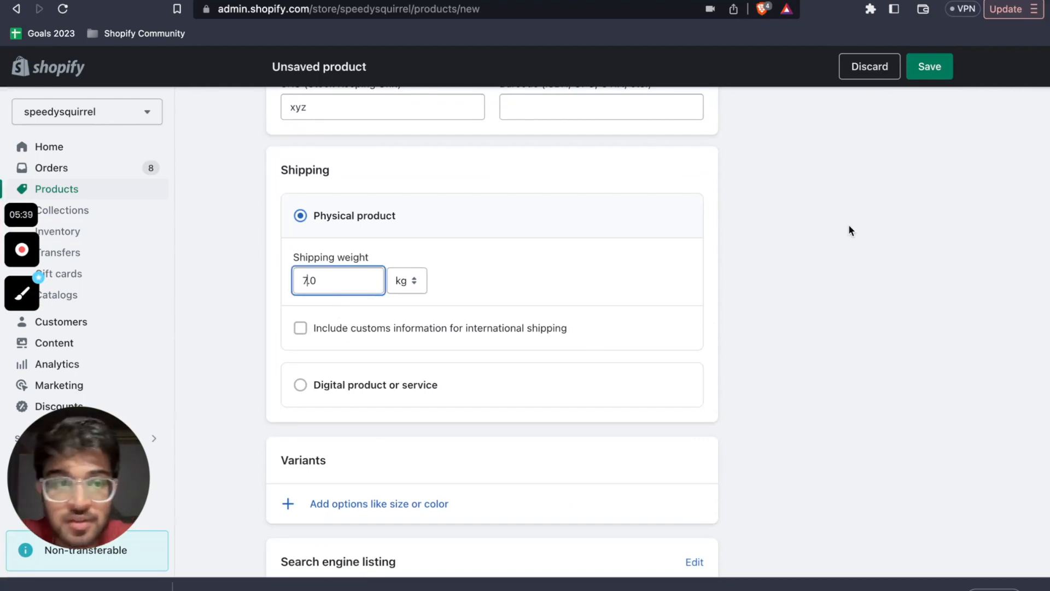
left_click(929, 67)
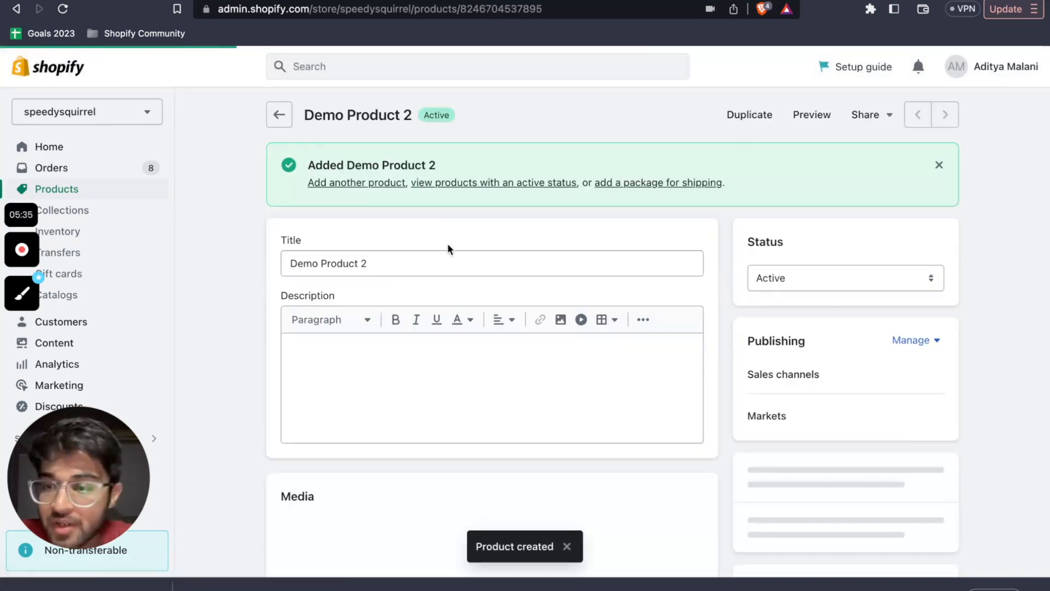
Open the store's shipping and delivery settings and check the product counts of the Fragile Products and Large Products profiles.
scroll(105, 332, "down", 1)
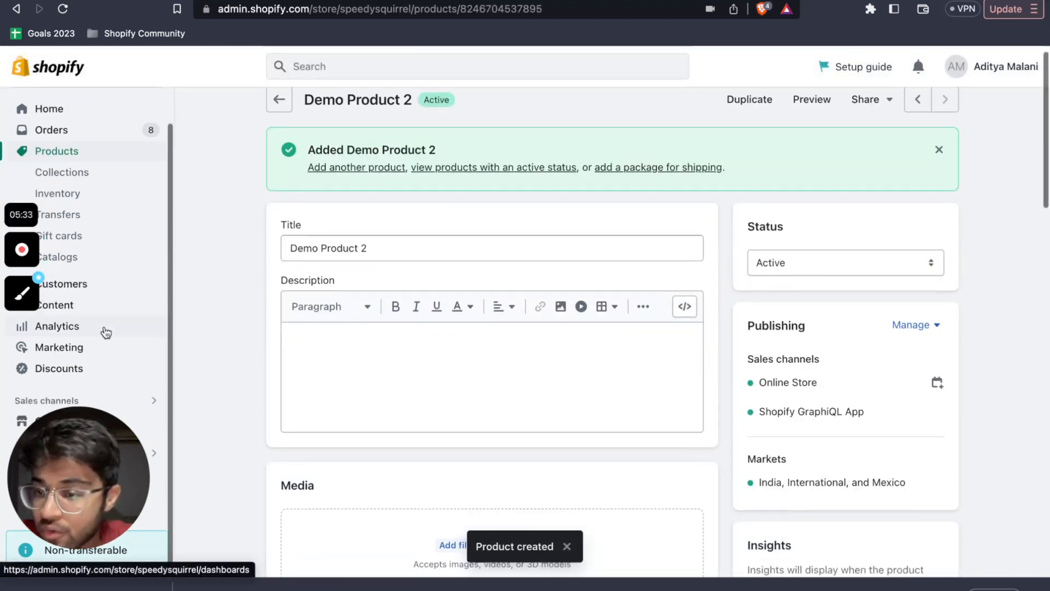
scroll(103, 330, "down", 3)
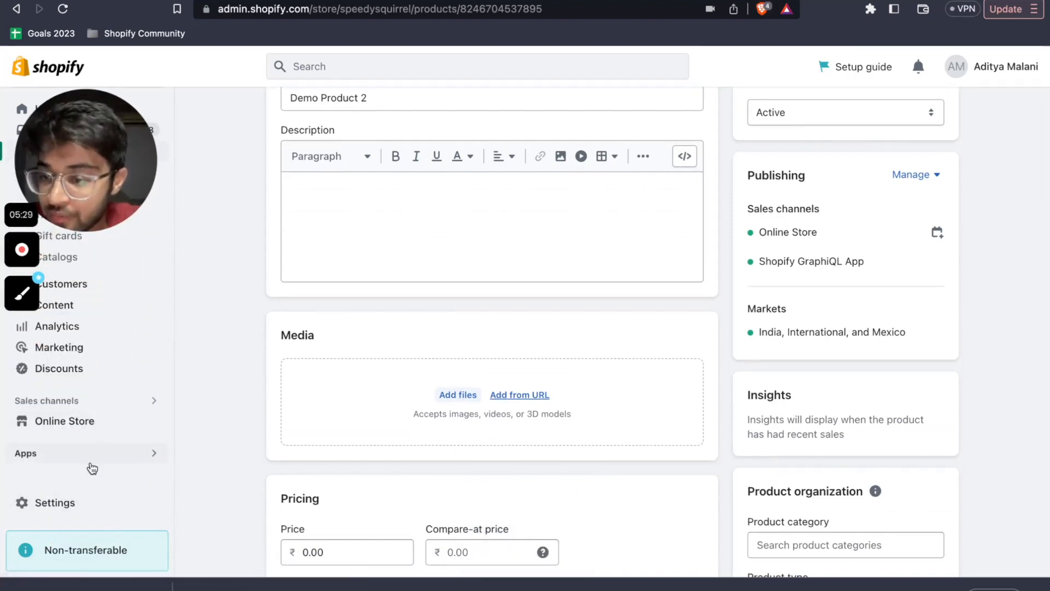
left_click(72, 503)
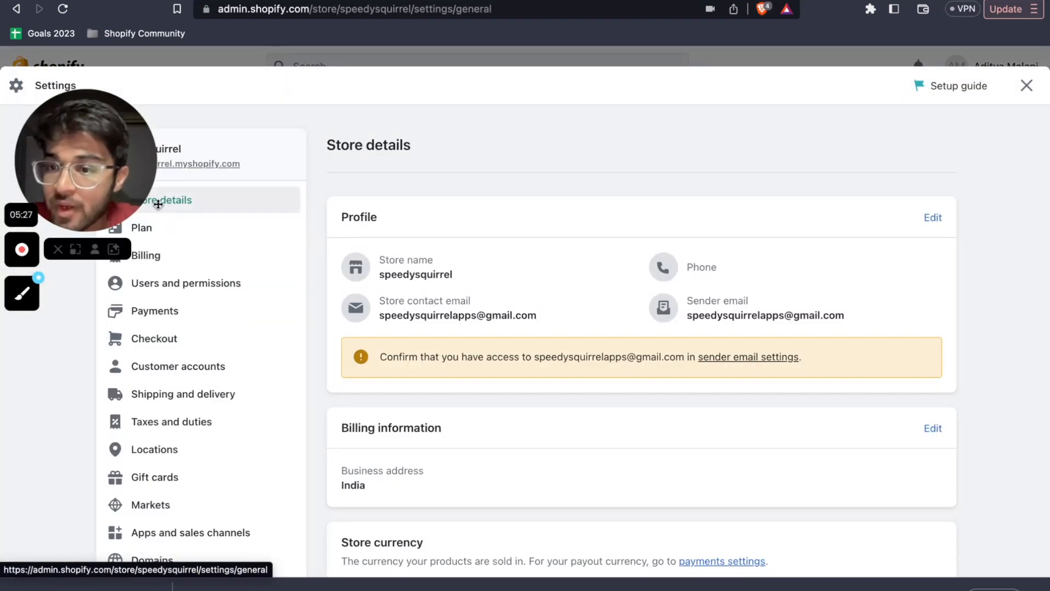
left_click(177, 393)
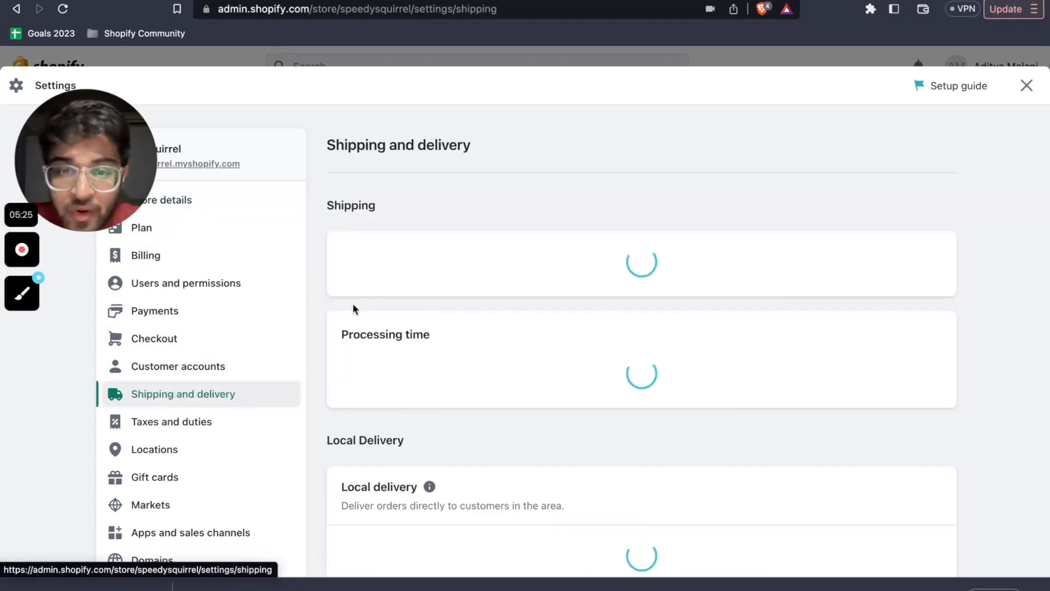
scroll(452, 278, "down", 2)
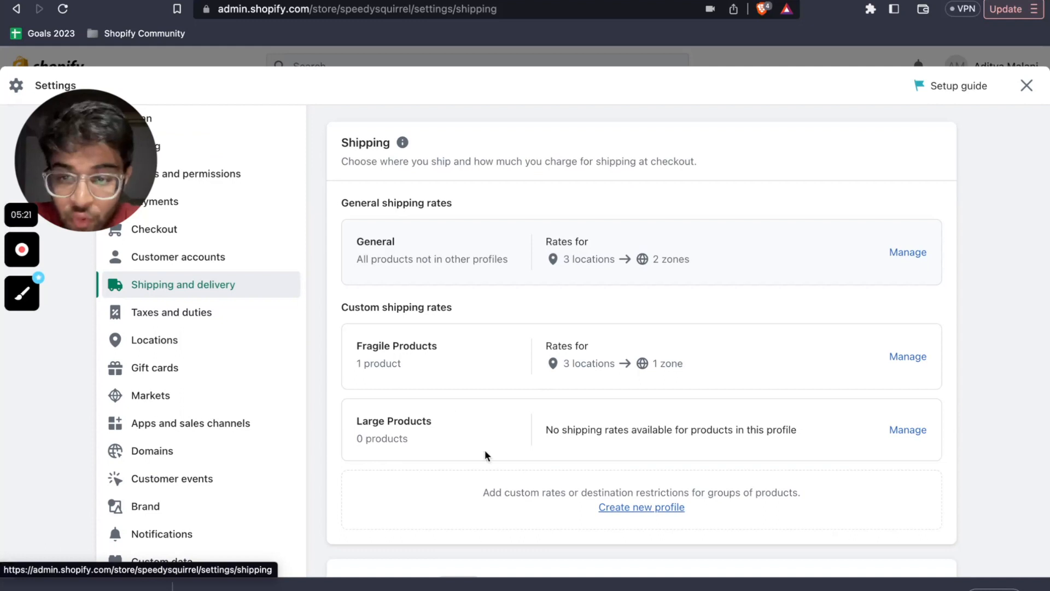
Look through the General shipping profile's product list for Demo Product 2, and close the settings.
left_click(915, 253)
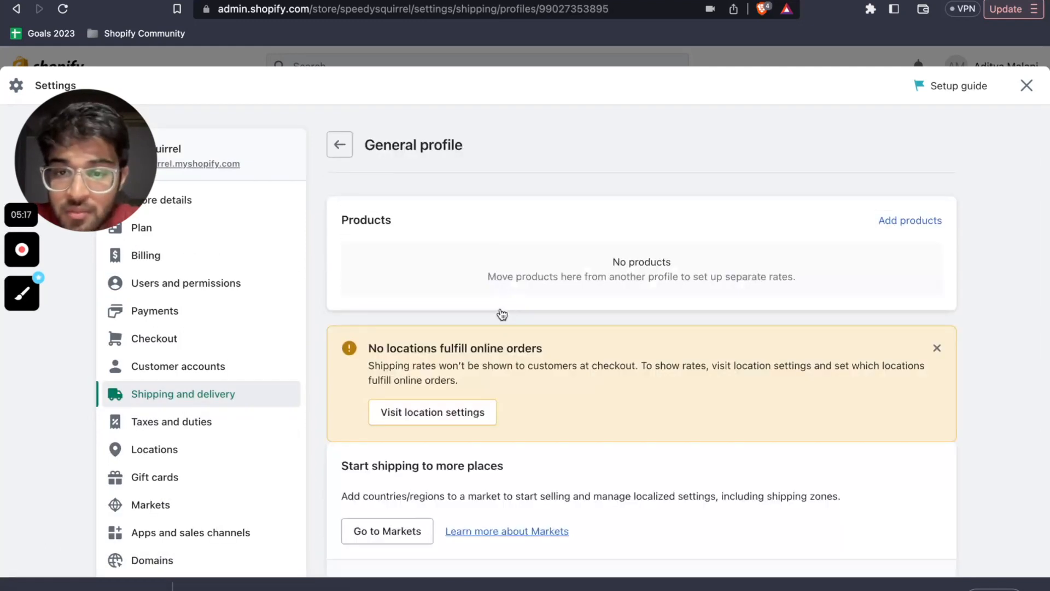
scroll(626, 473, "down", 2)
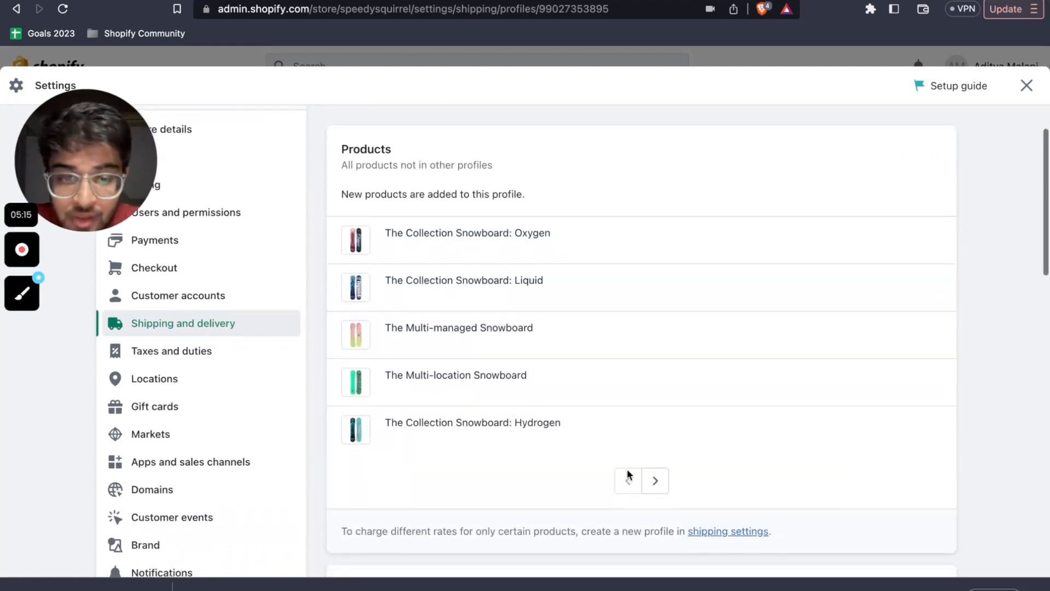
left_click(651, 480)
left_click(657, 480)
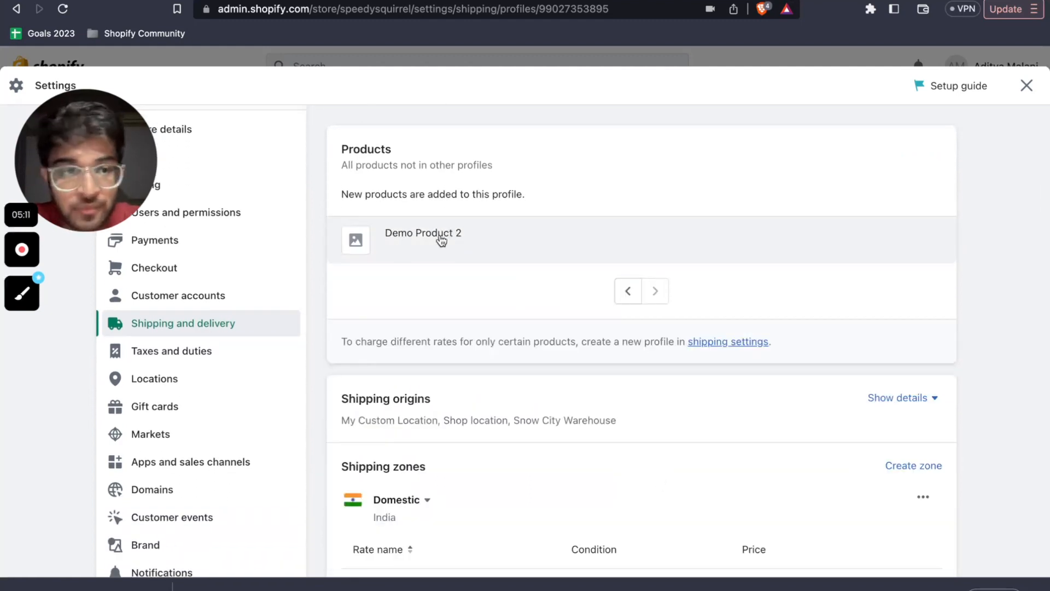
left_click(1026, 93)
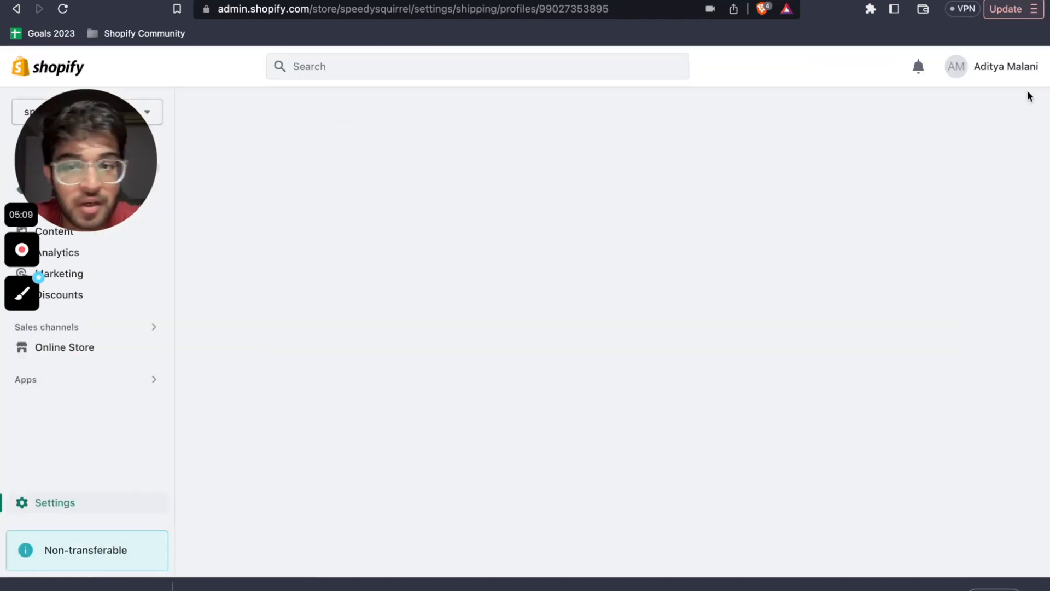
Open Demo Product 2 from the product list, add the tag "huge", and save the product.
left_click_drag(109, 197, 99, 514)
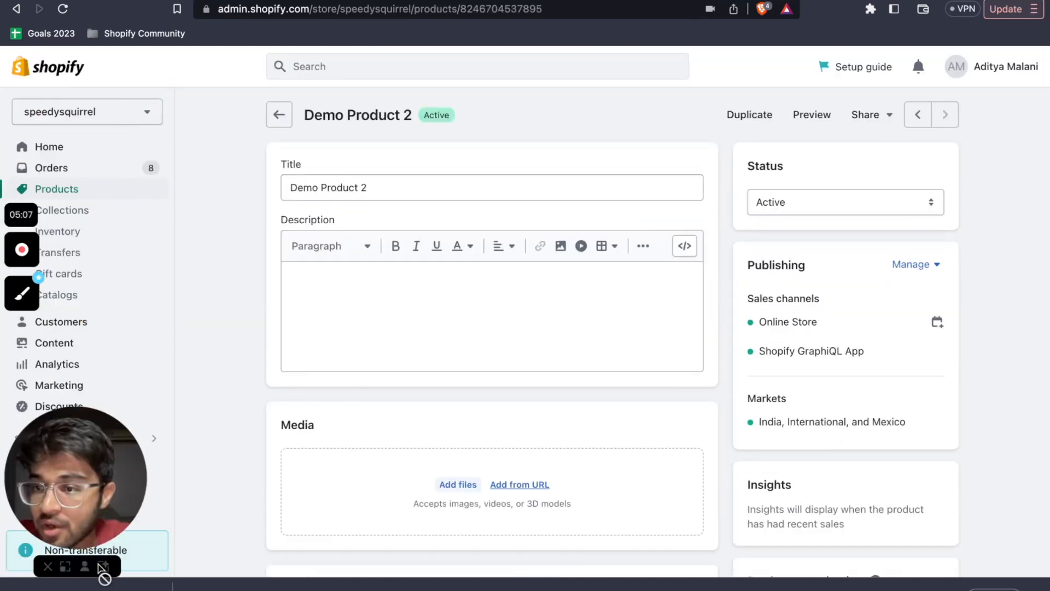
left_click(70, 193)
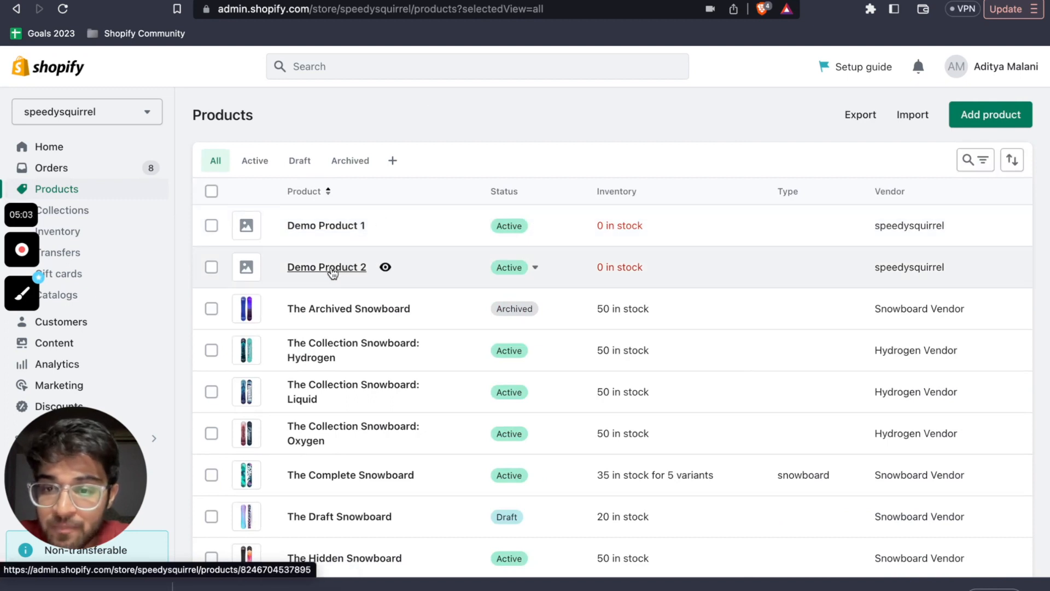
left_click(328, 267)
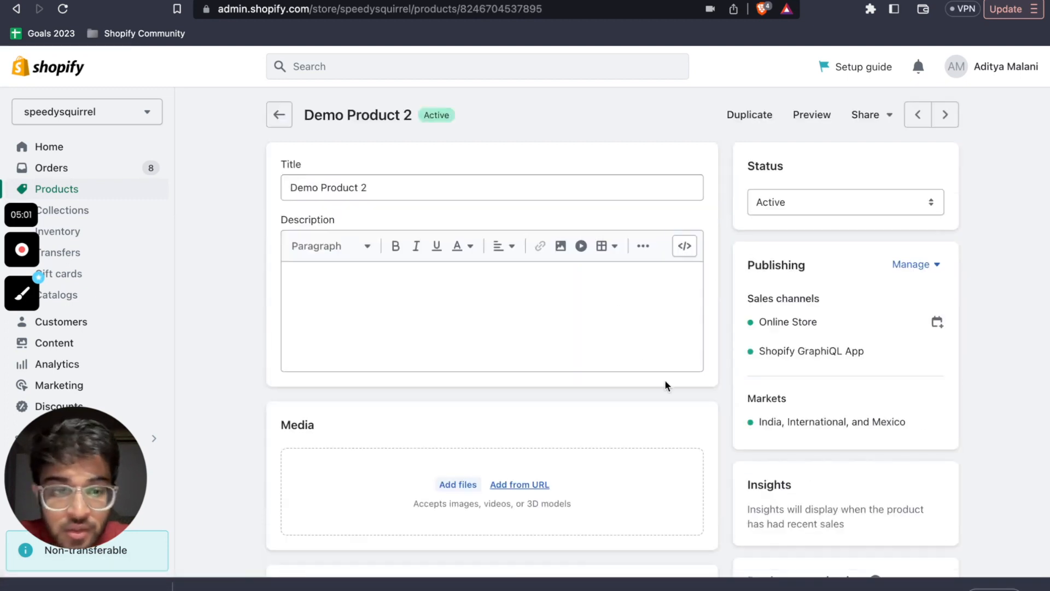
scroll(666, 385, "down", 8)
left_click(788, 451)
type("huge")
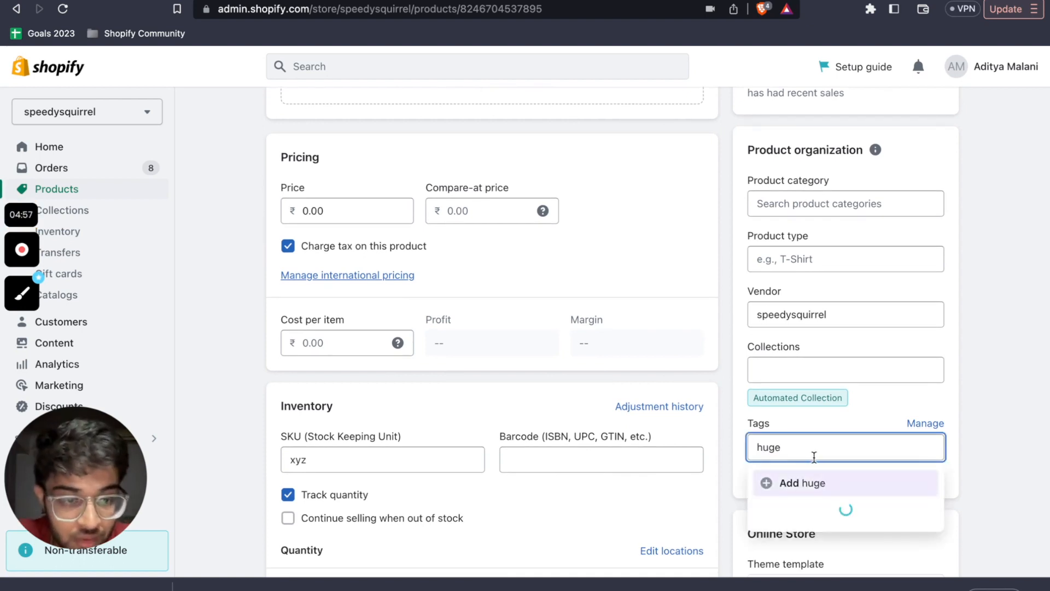
left_click(793, 483)
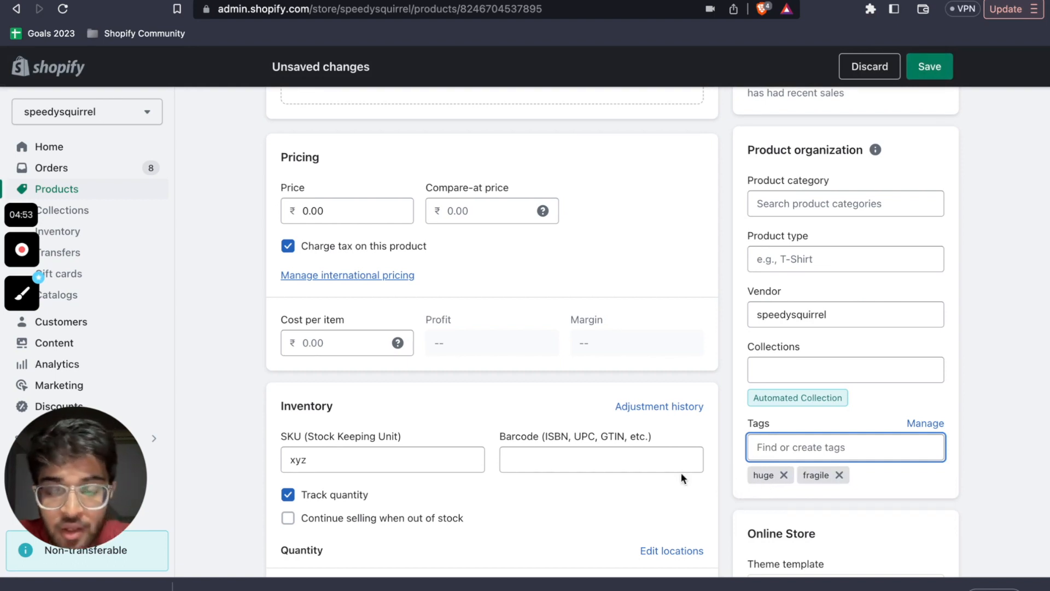
scroll(682, 473, "down", 1)
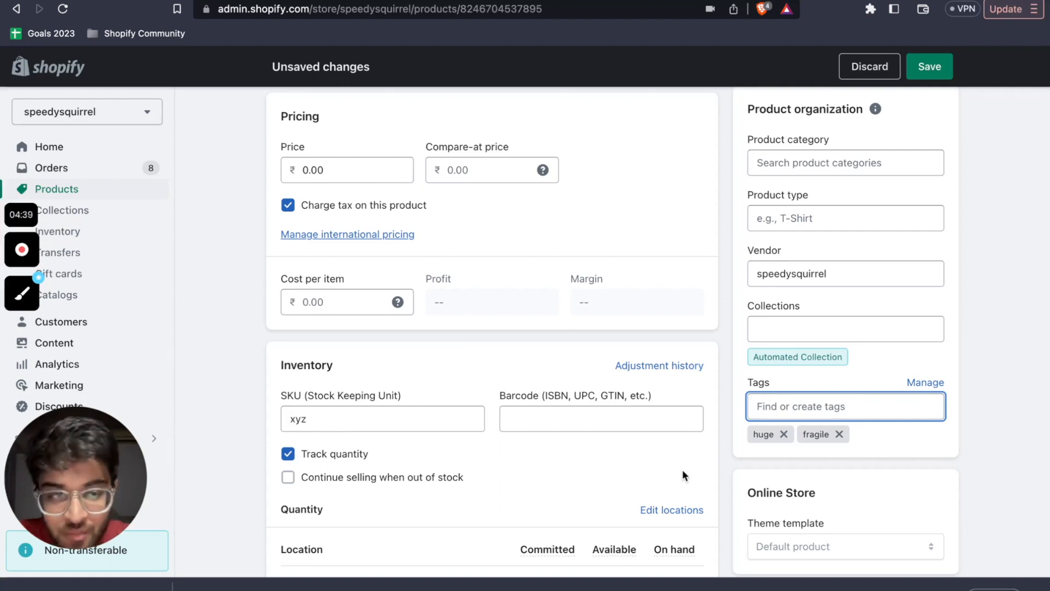
left_click(941, 78)
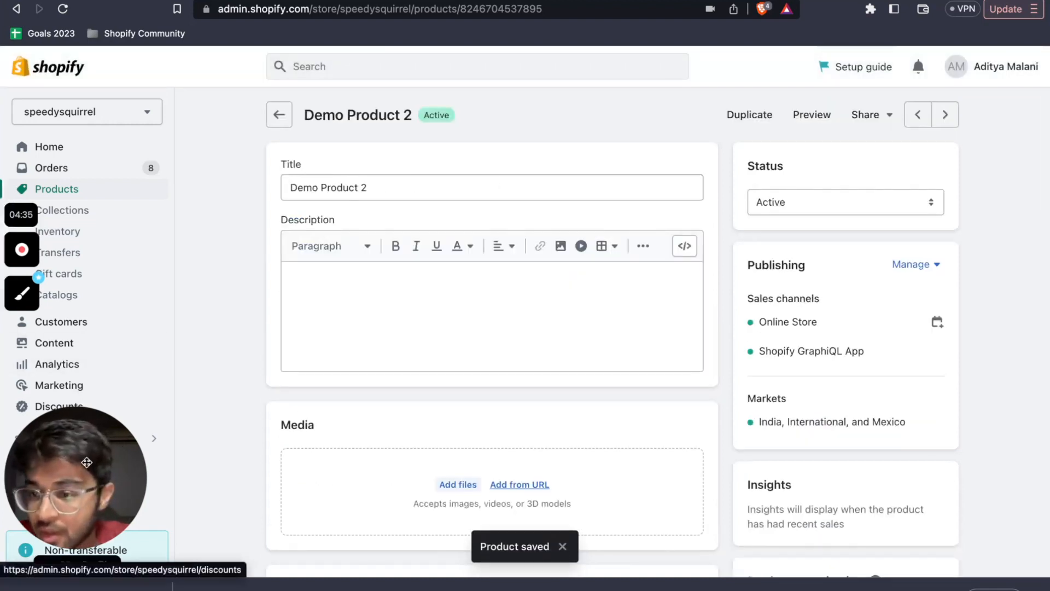
Check the Large Products shipping profile's product list for Demo Product 2 in the shipping and delivery settings, and close the settings.
left_click_drag(87, 462, 87, 184)
left_click(64, 498)
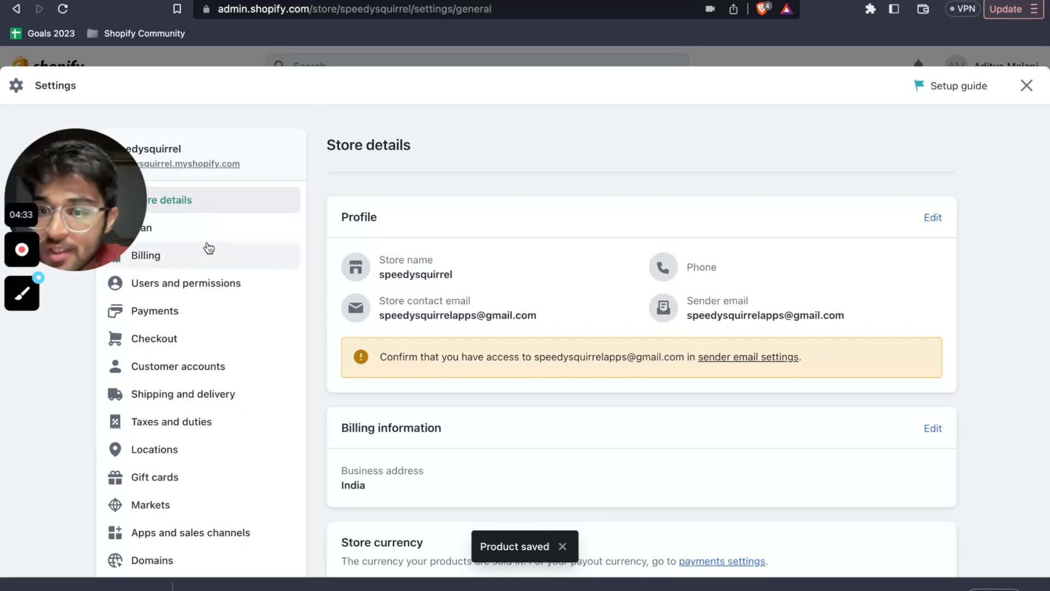
left_click(192, 394)
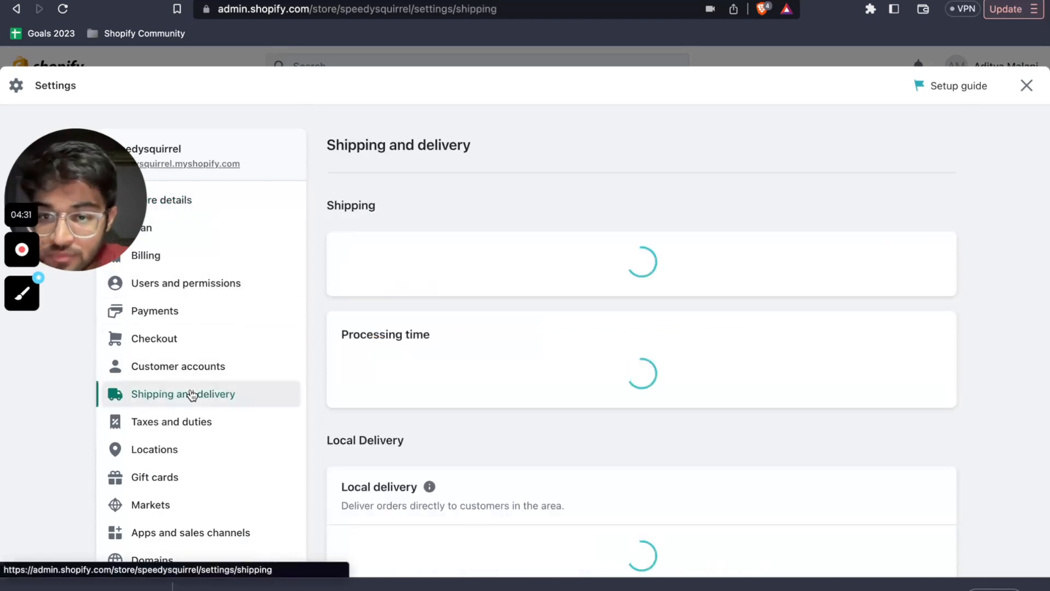
scroll(457, 349, "down", 4)
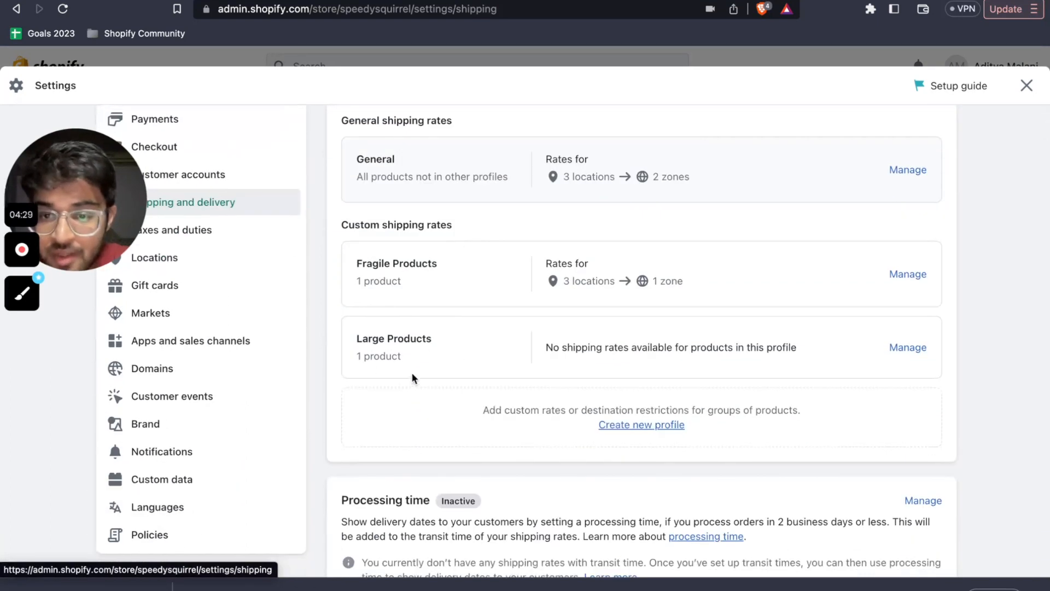
left_click(898, 347)
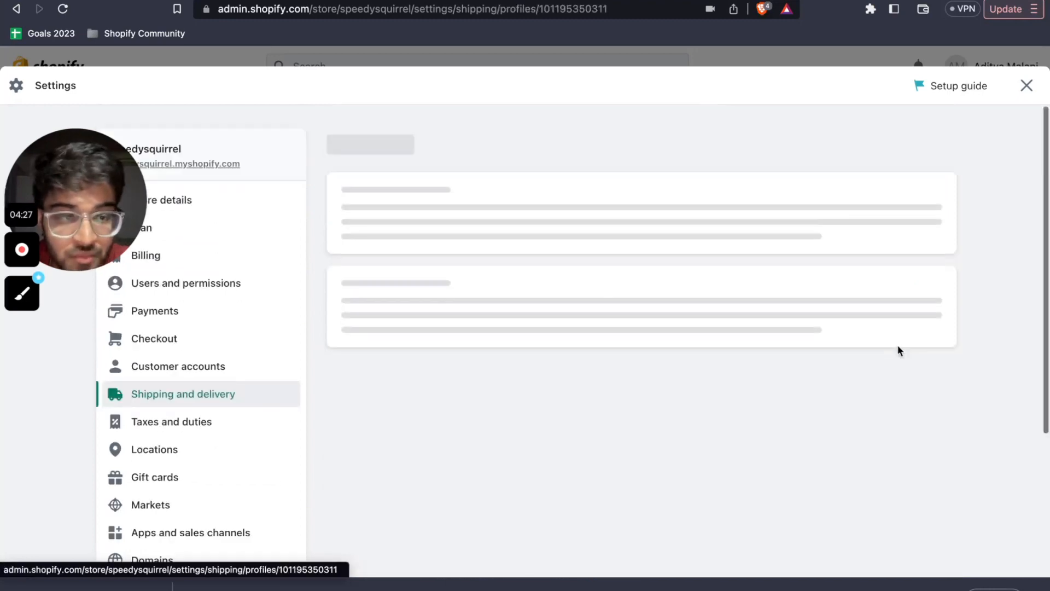
scroll(507, 404, "down", 2)
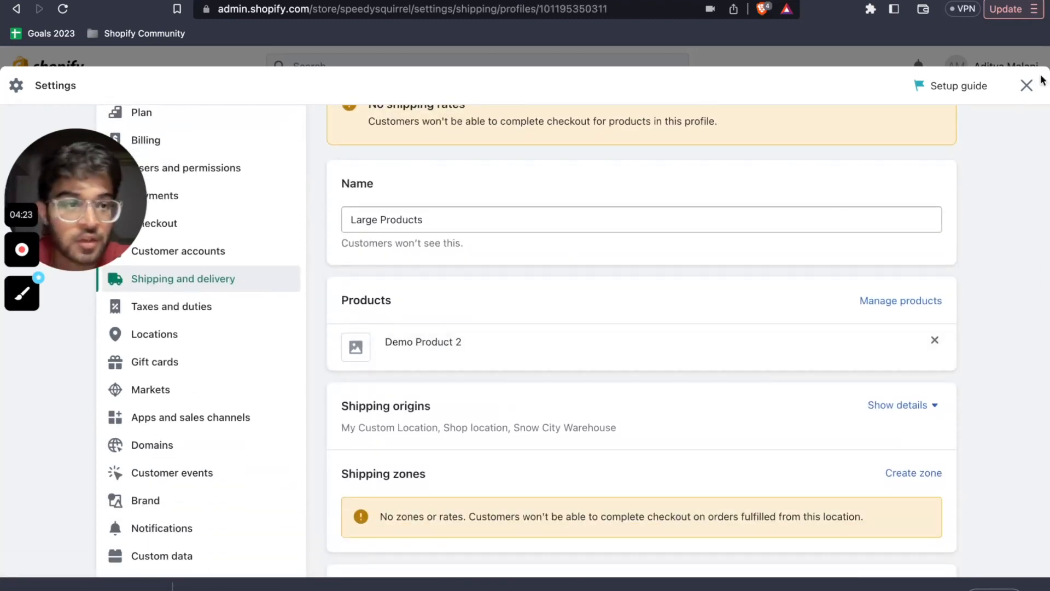
left_click(1027, 86)
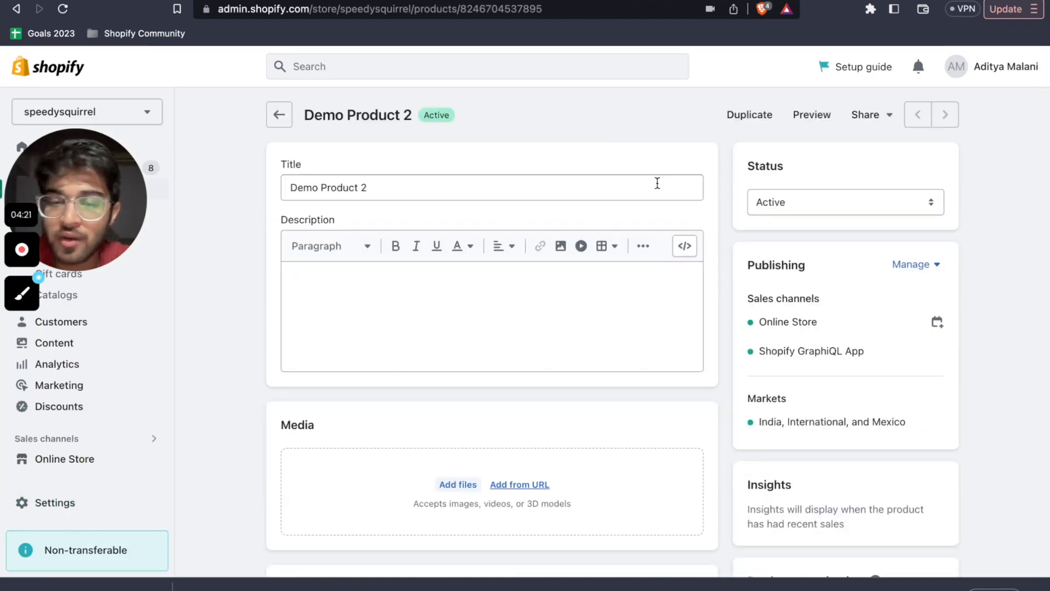